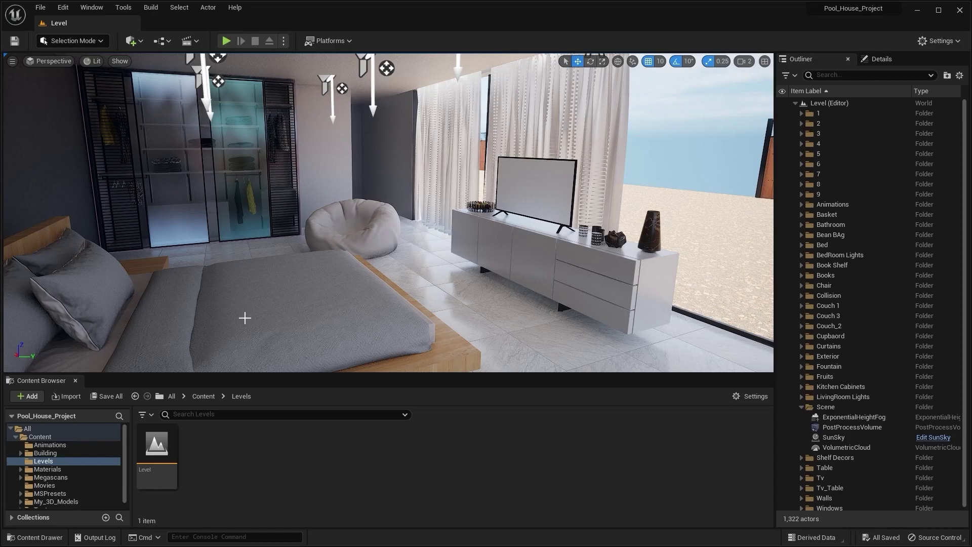
Add the First Person Blueprint content pack to the project
left_click(27, 396)
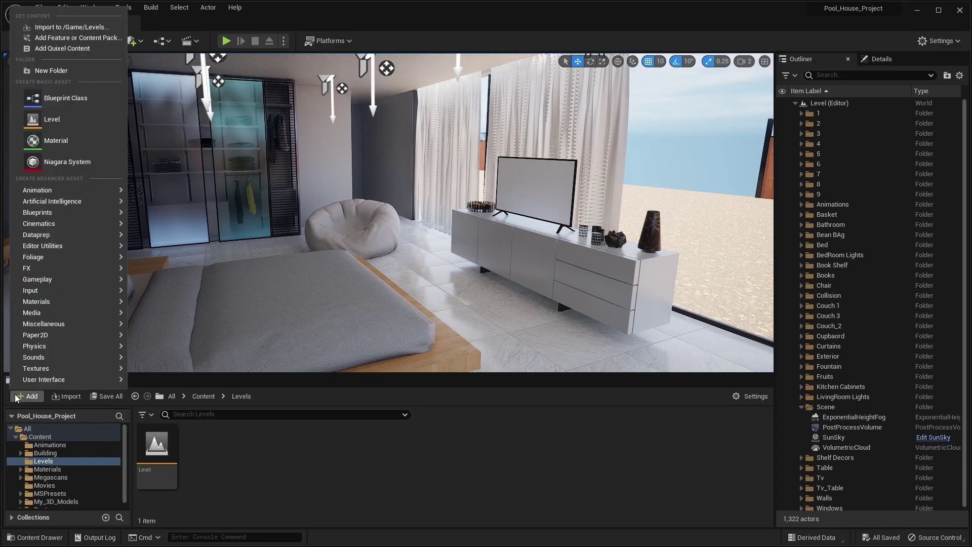
left_click(75, 39)
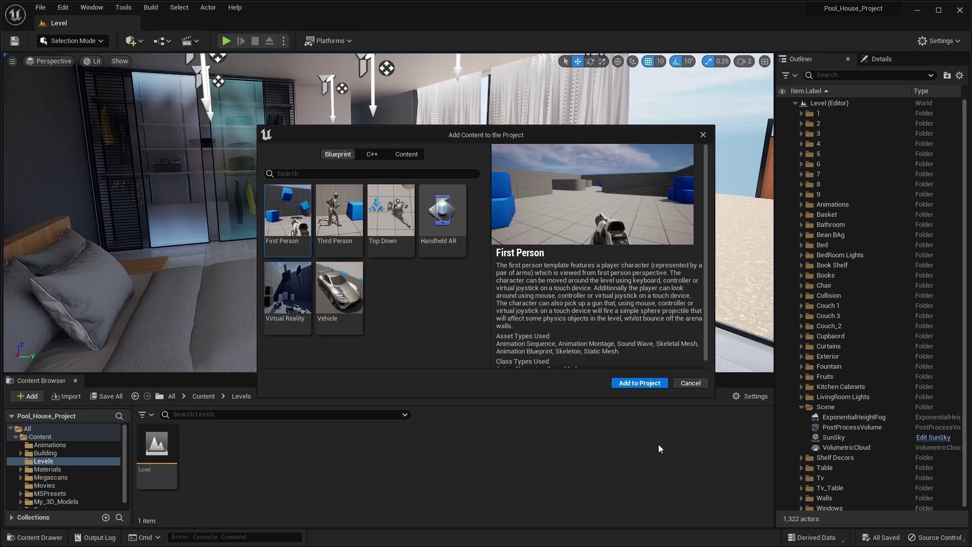
left_click(641, 381)
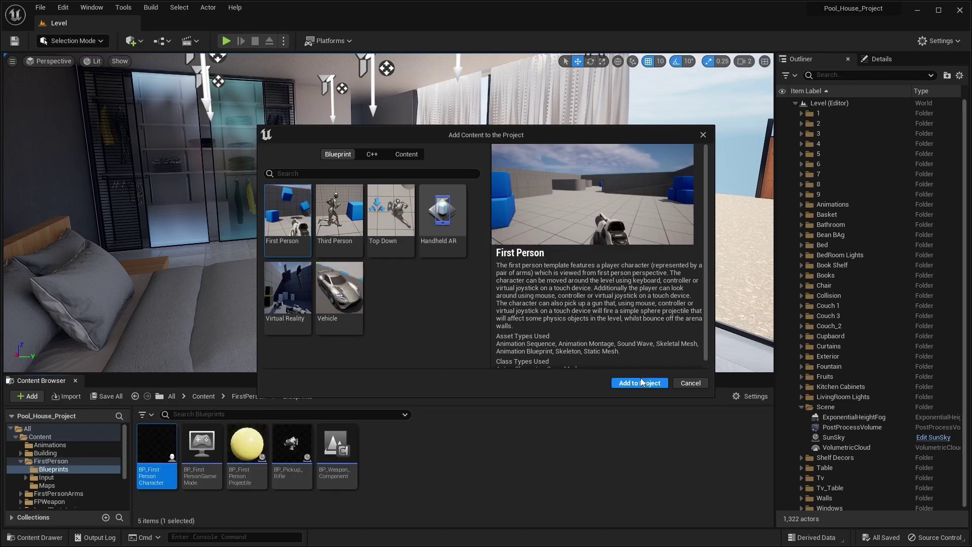
left_click(687, 386)
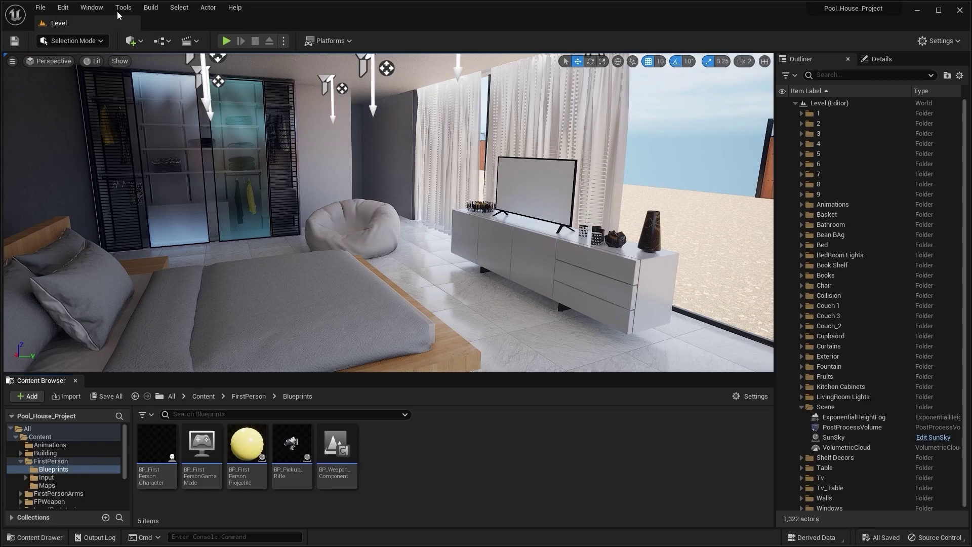
Open the World Settings, set the GameMode Override to BP_FirstPersonGameMode, and save the level
left_click(92, 8)
left_click(150, 206)
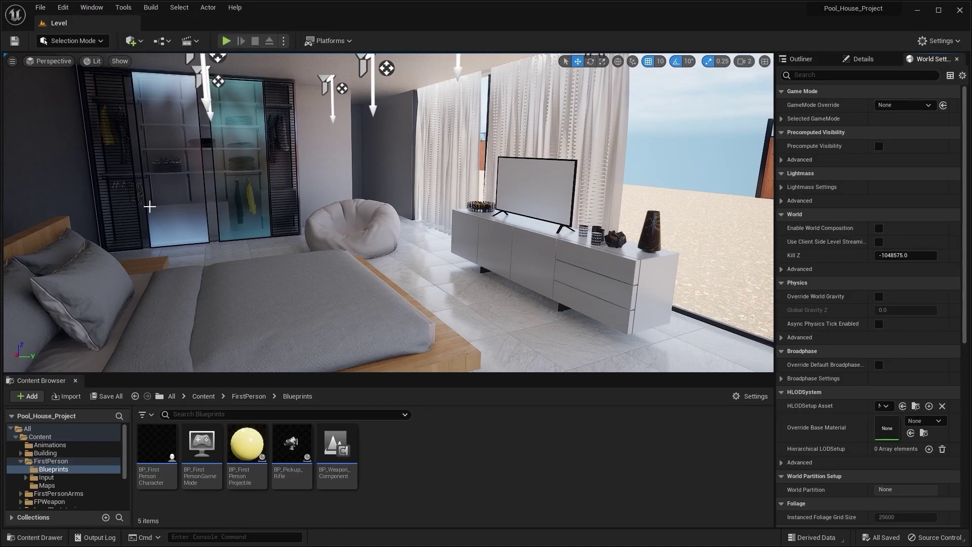
left_click(903, 104)
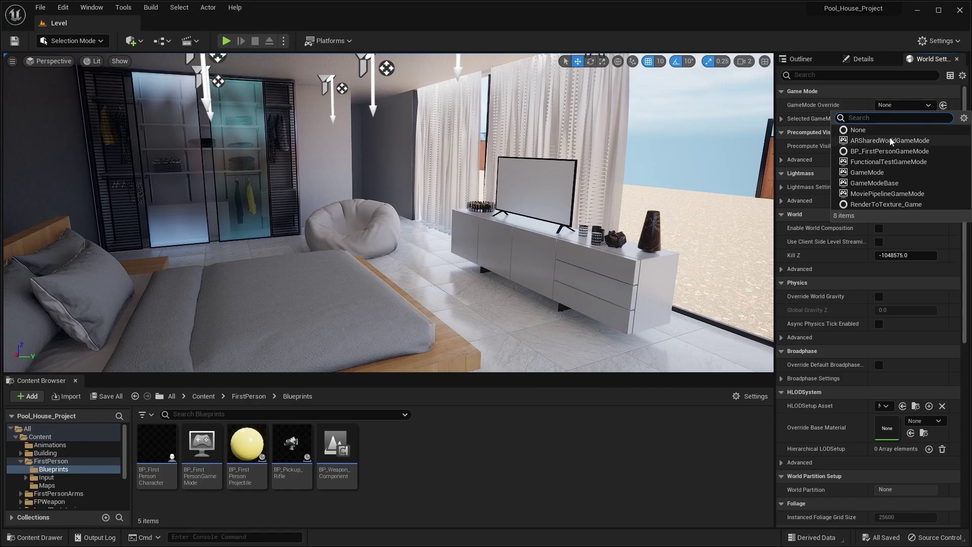
left_click(890, 151)
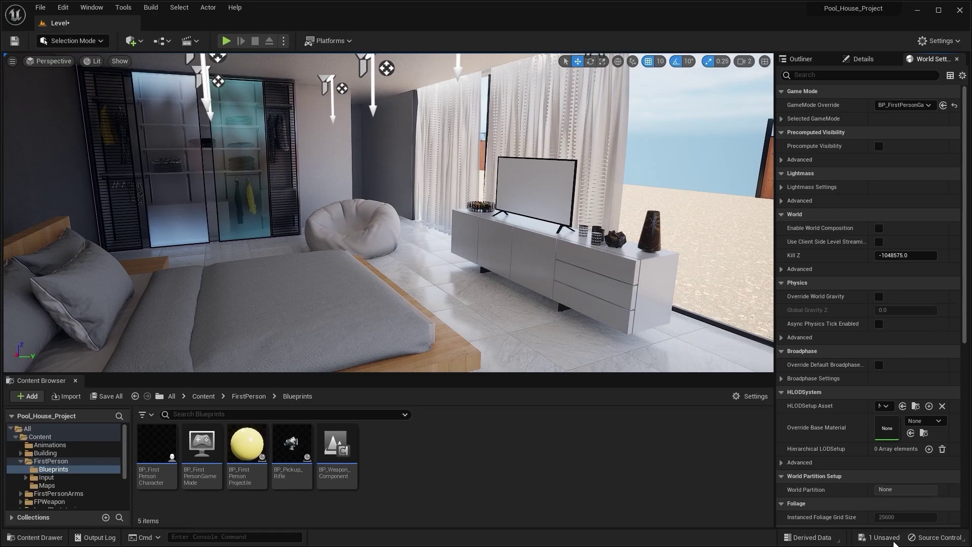
left_click(880, 537)
left_click(559, 370)
Play-test the level from the bedroom in first person, including a jump, and end the session
right_click_drag(532, 309, 479, 321)
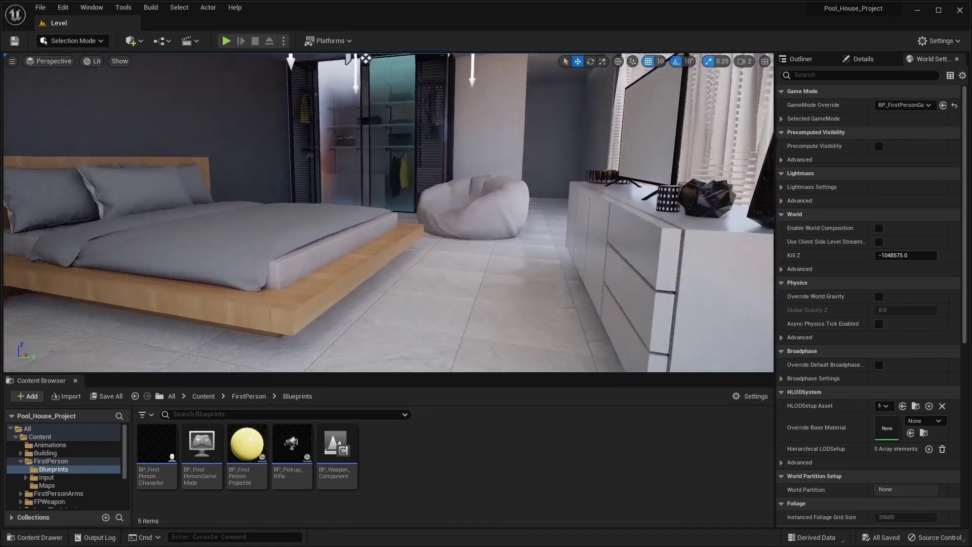
left_click(226, 40)
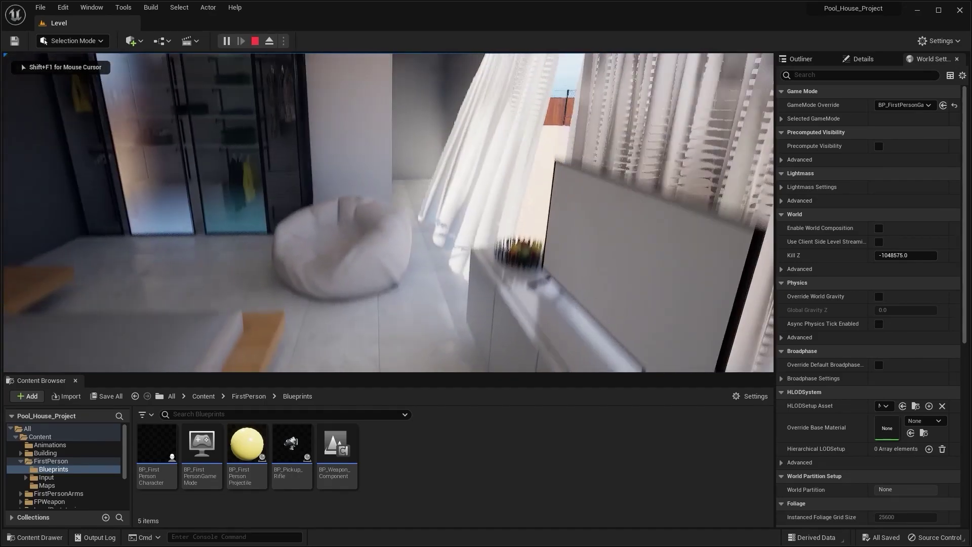
key("space")
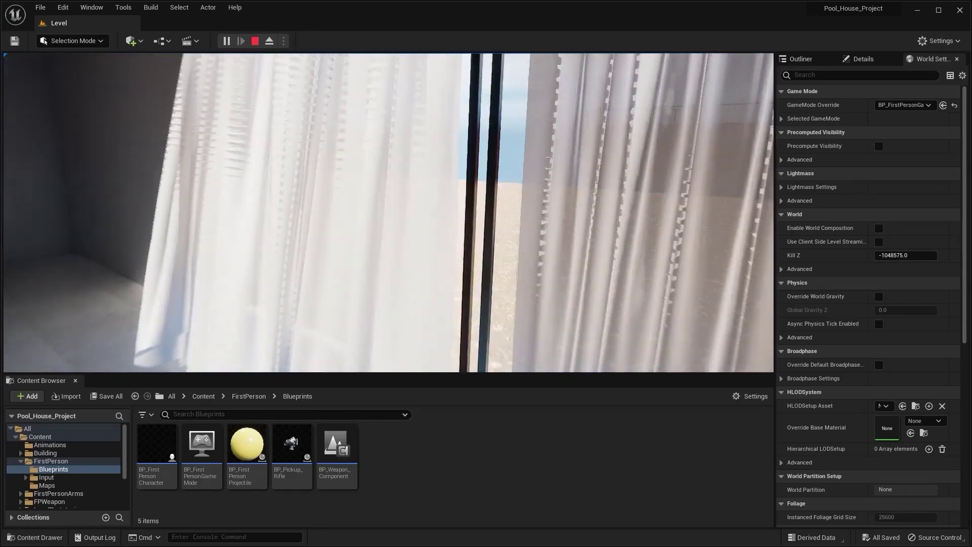
key("Escape")
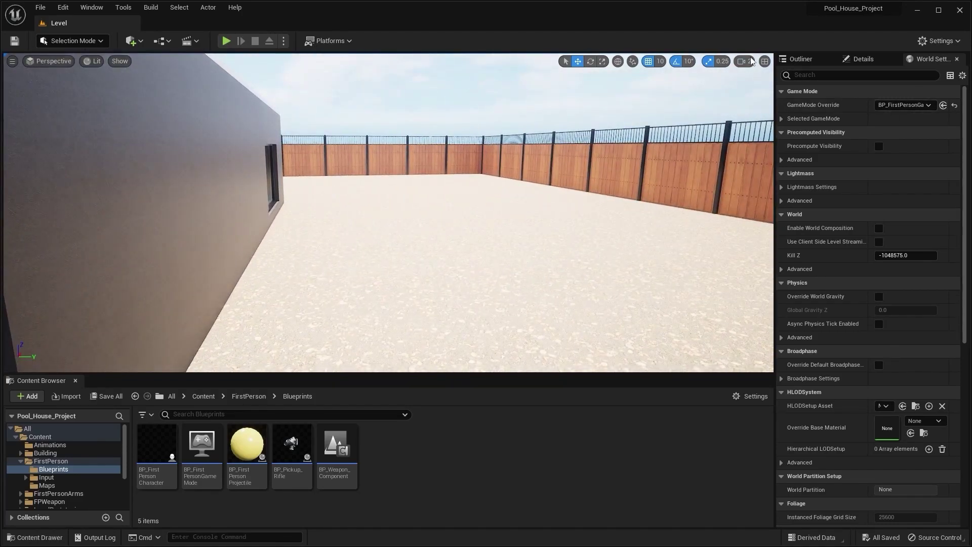
Set the viewport camera speed to 3 and play-test the level by walking around the outside of the house
left_click(745, 60)
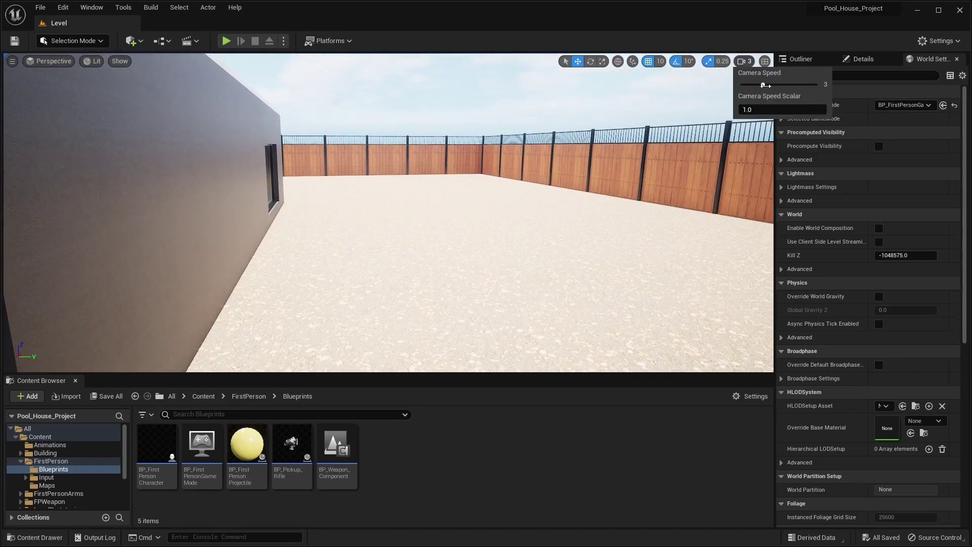
left_click(226, 40)
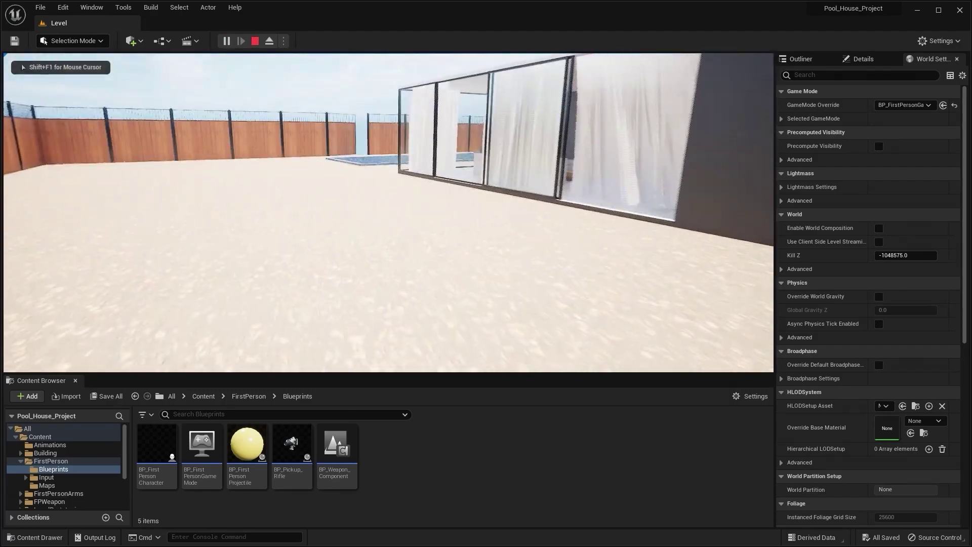
key("w")
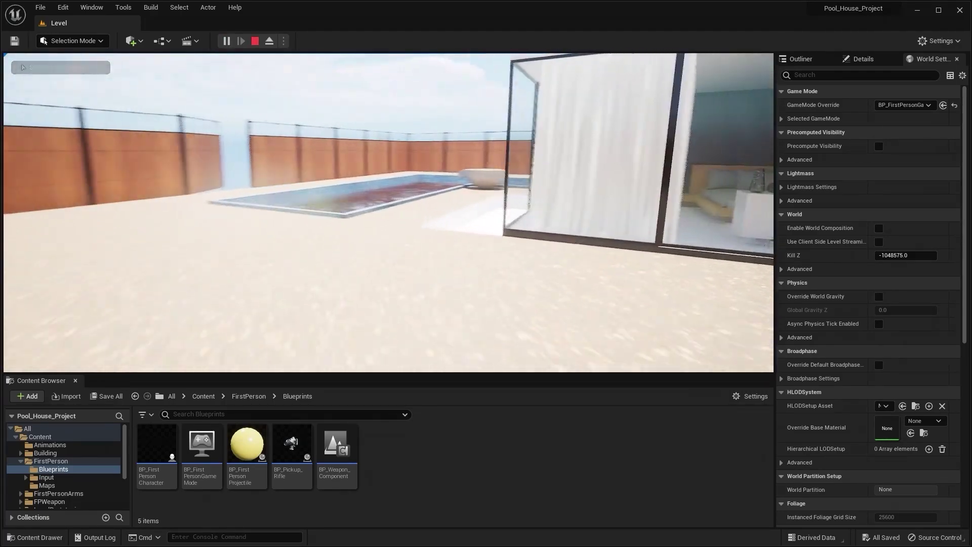
key("w")
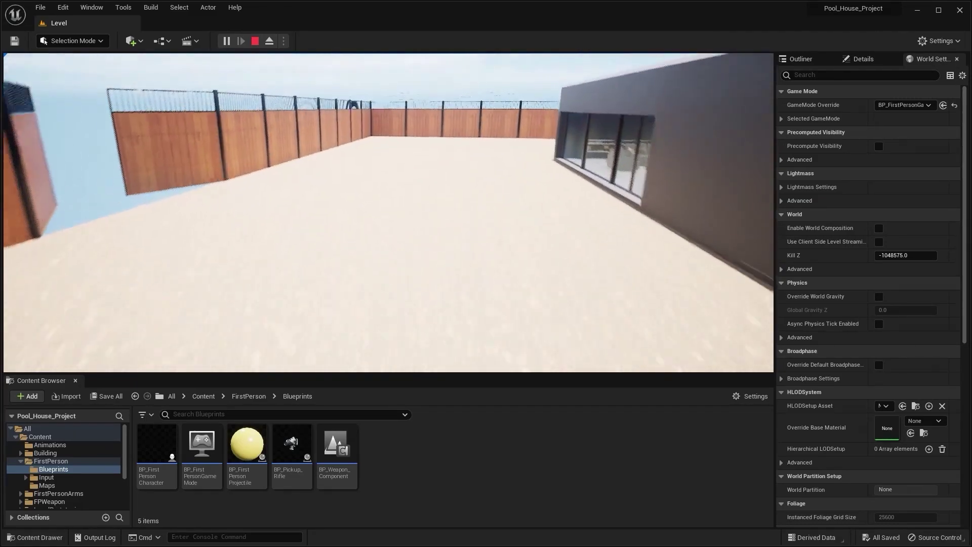
key("w")
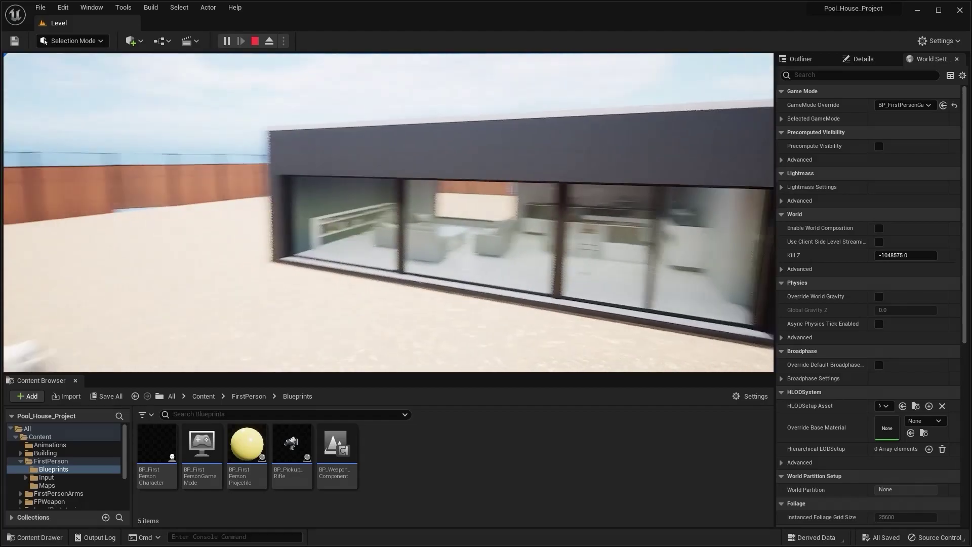
key("s")
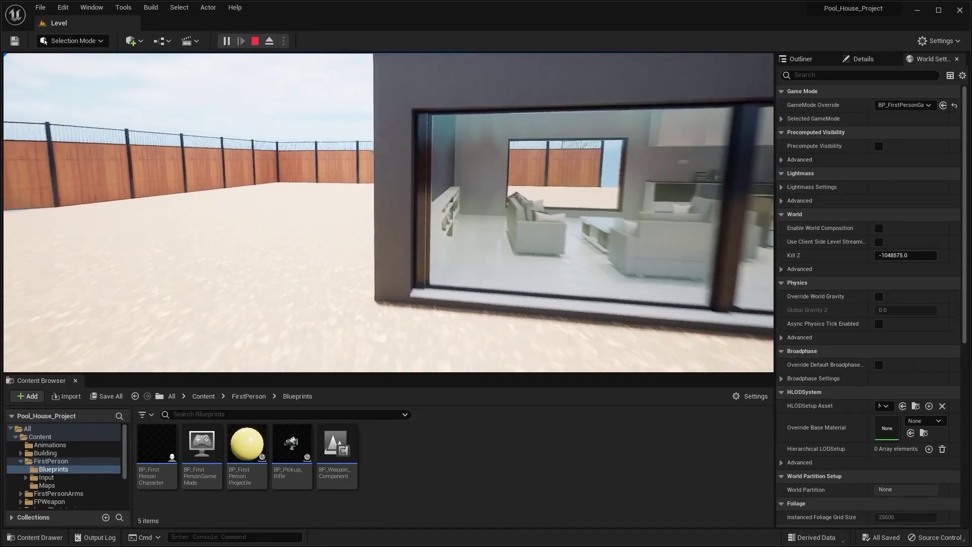
key("a")
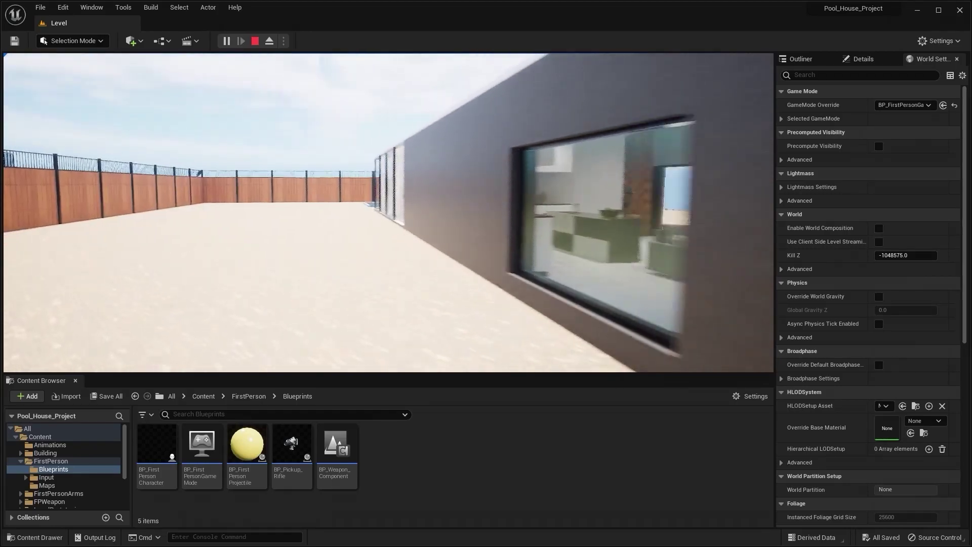
key("w")
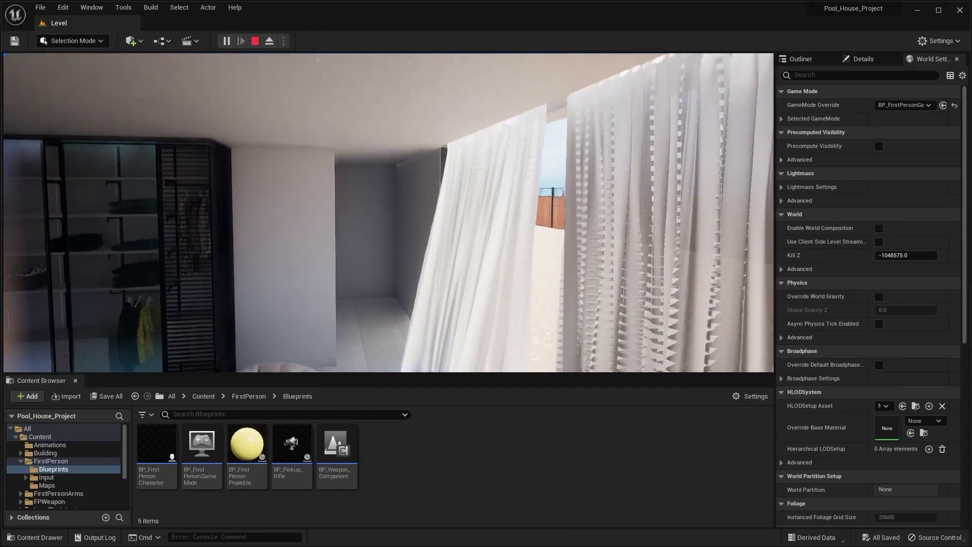
Test walking from the bedroom through the bathroom doorway in both directions, and end the play session
key("w")
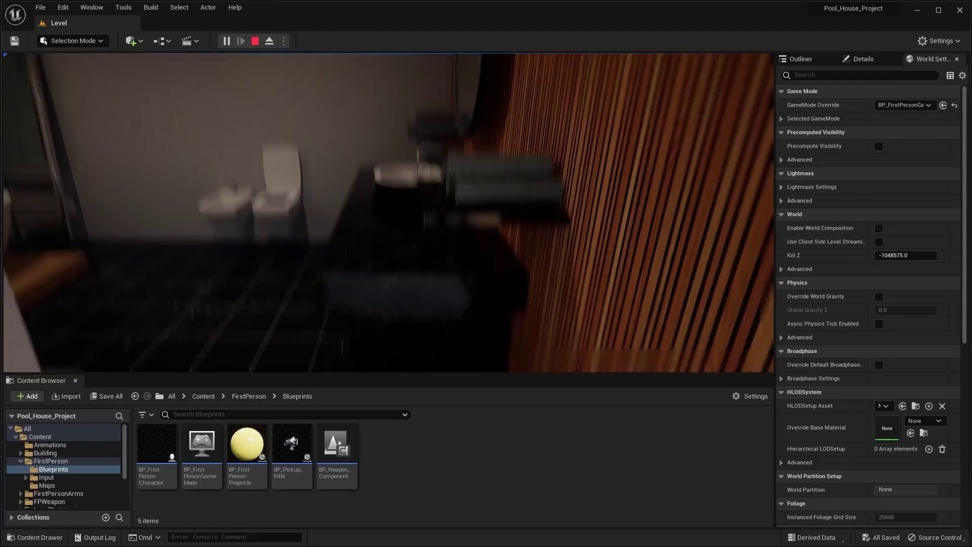
key("w")
key("s")
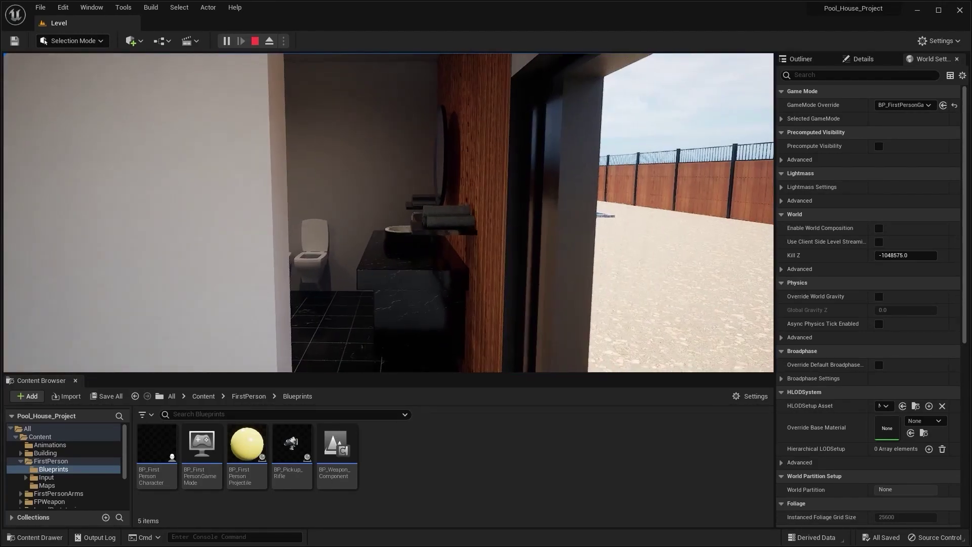
key("w")
key("s")
key("w")
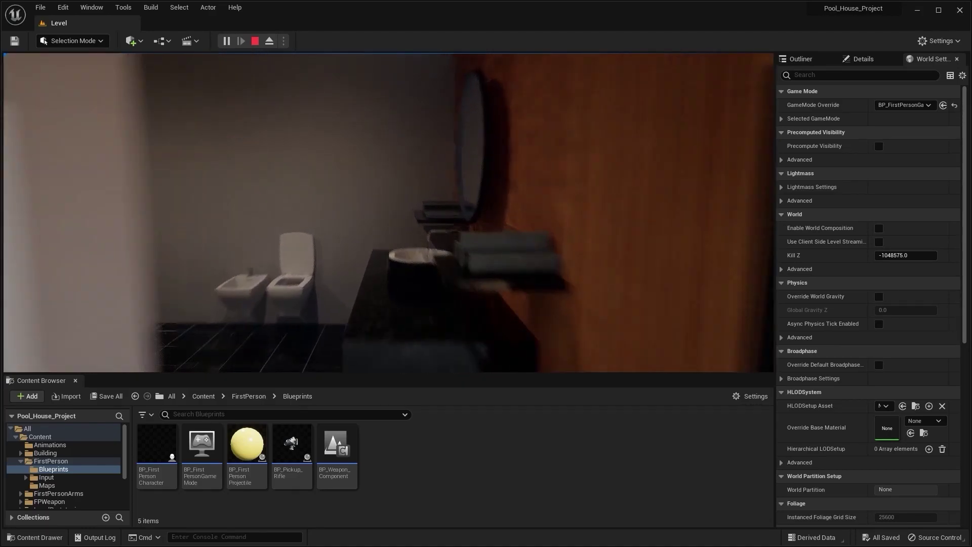
key("s")
key("w")
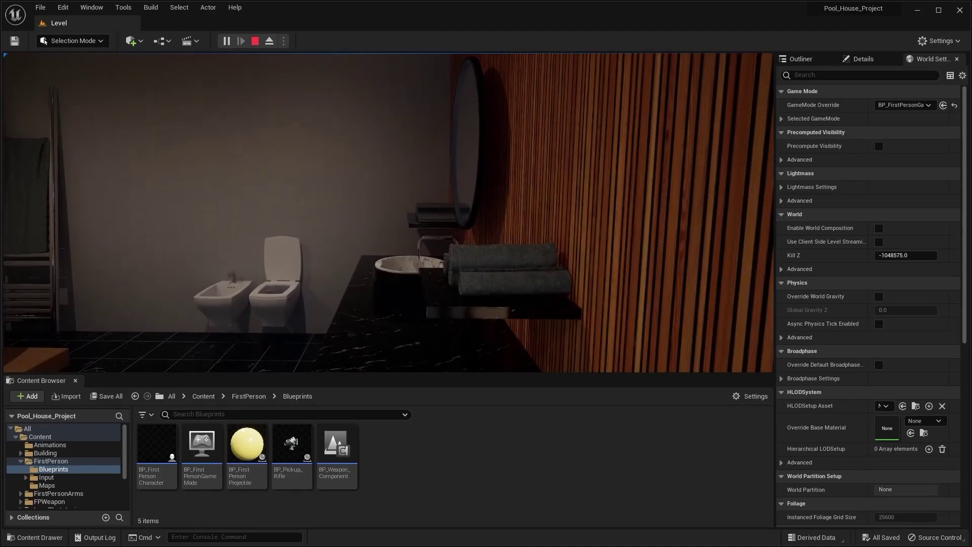
key("s")
key("Escape")
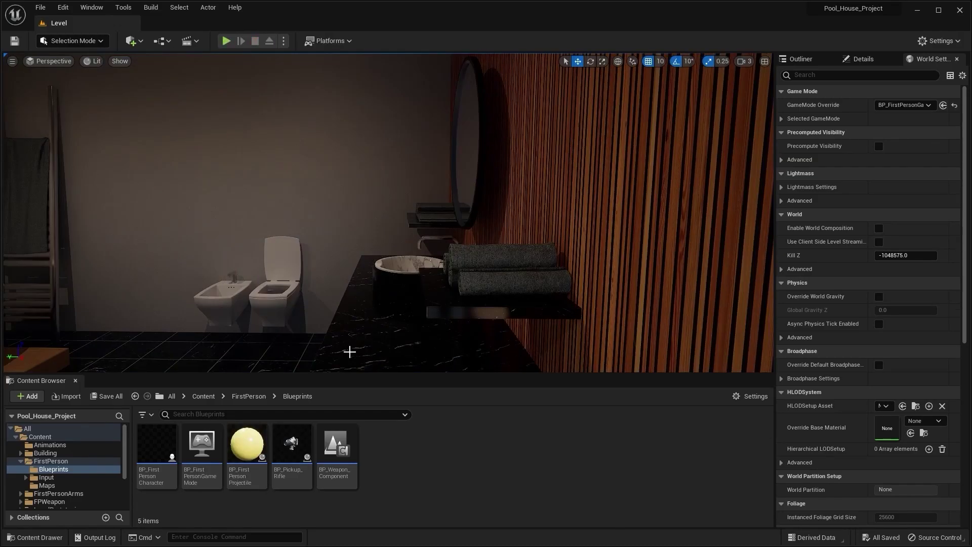
Open the BP_FirstPersonCharacter blueprint and bring its capsule into close view in the 3D viewport
left_click(157, 448)
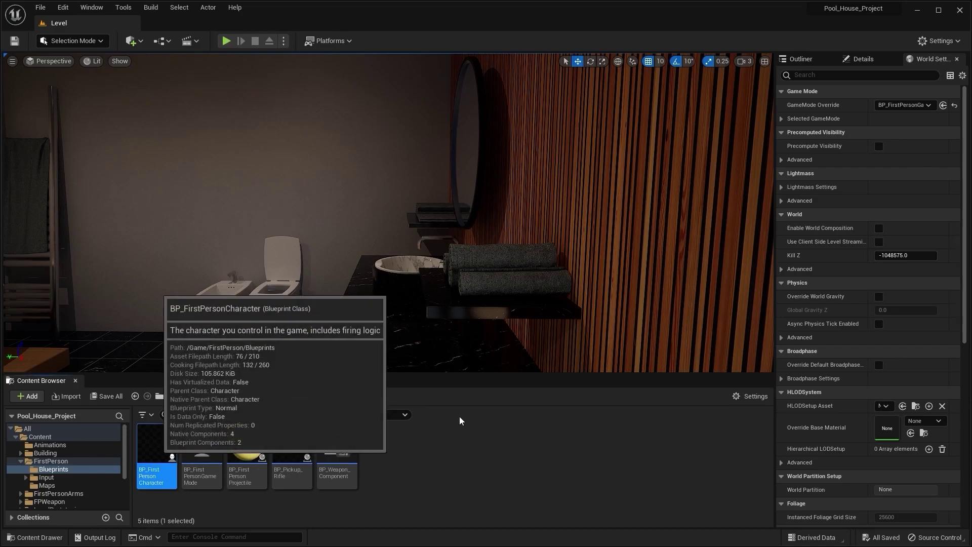
left_click(663, 40)
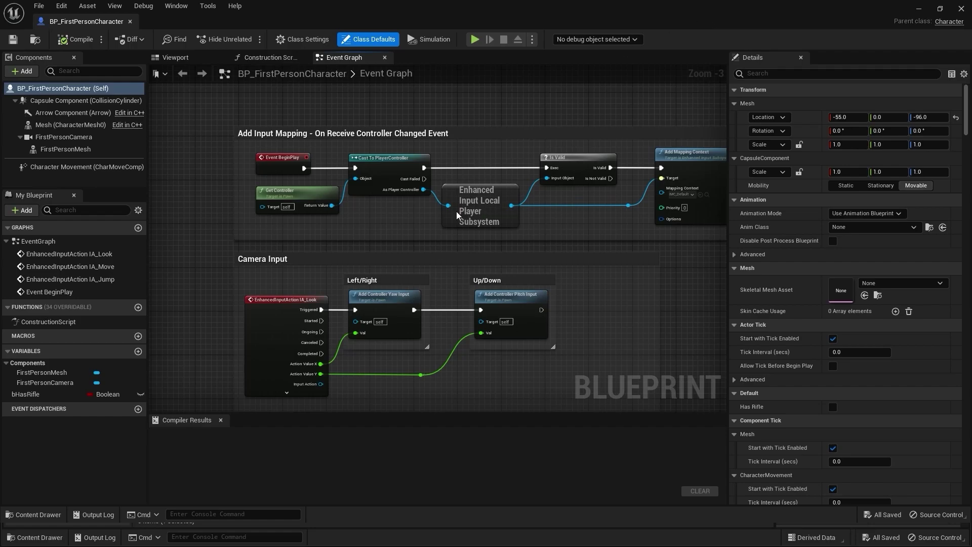
left_click(175, 59)
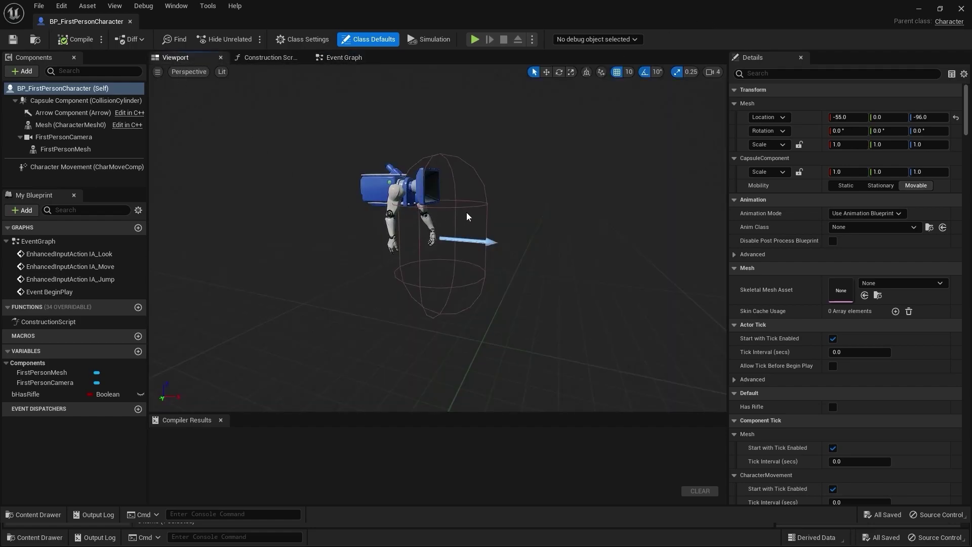
key("d")
mouse_move(467, 215)
right_mouse_down()
mouse_move(405, 213)
mouse_move(481, 215)
mouse_move(473, 212)
right_mouse_up()
key("w")
key("a")
key("s")
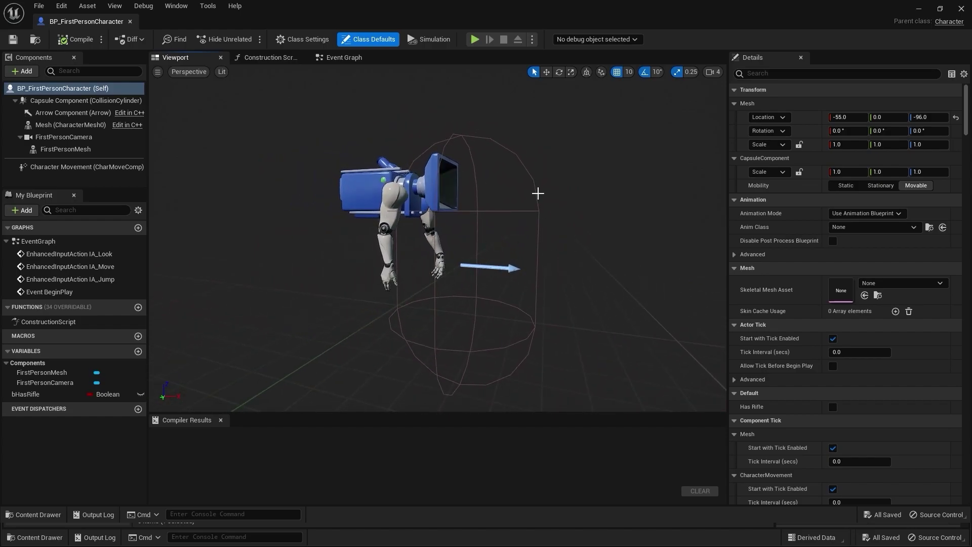
Select the character's collision capsule and set its Capsule Radius to 35
left_click(538, 193)
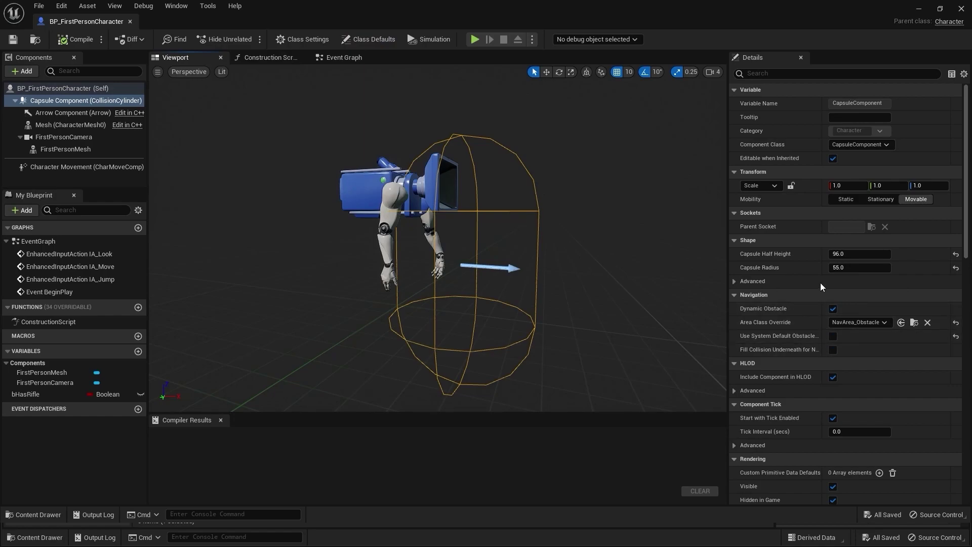
left_click_drag(845, 273, 831, 272)
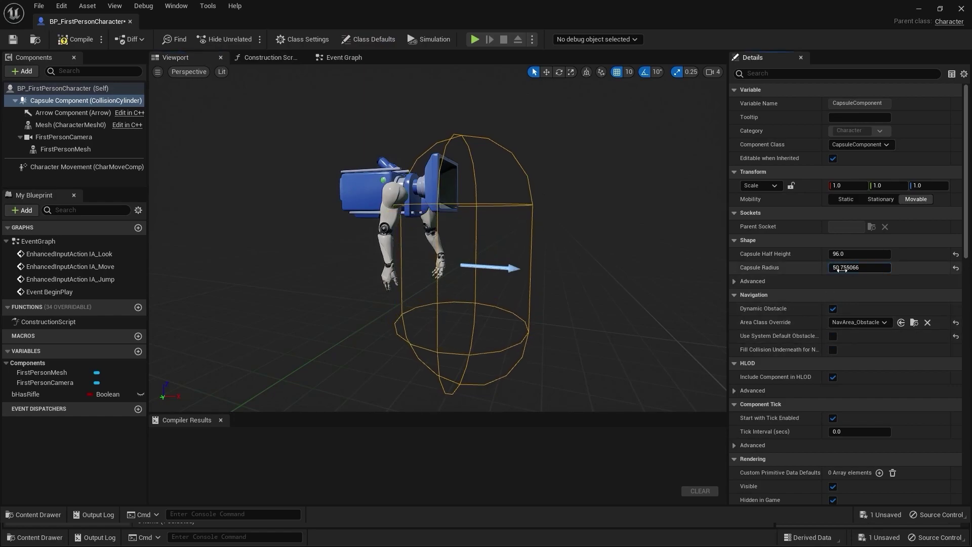
left_click(844, 271)
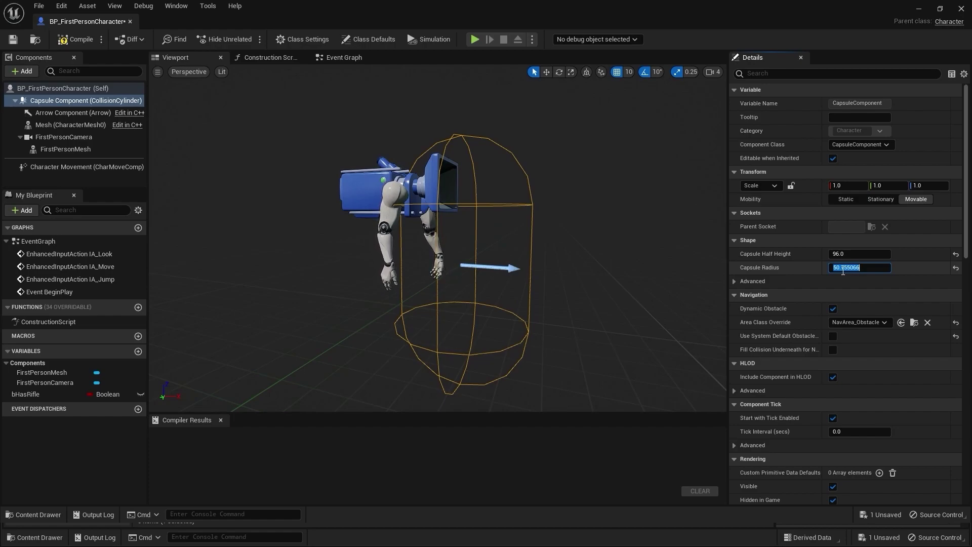
type("30.8")
key("Return")
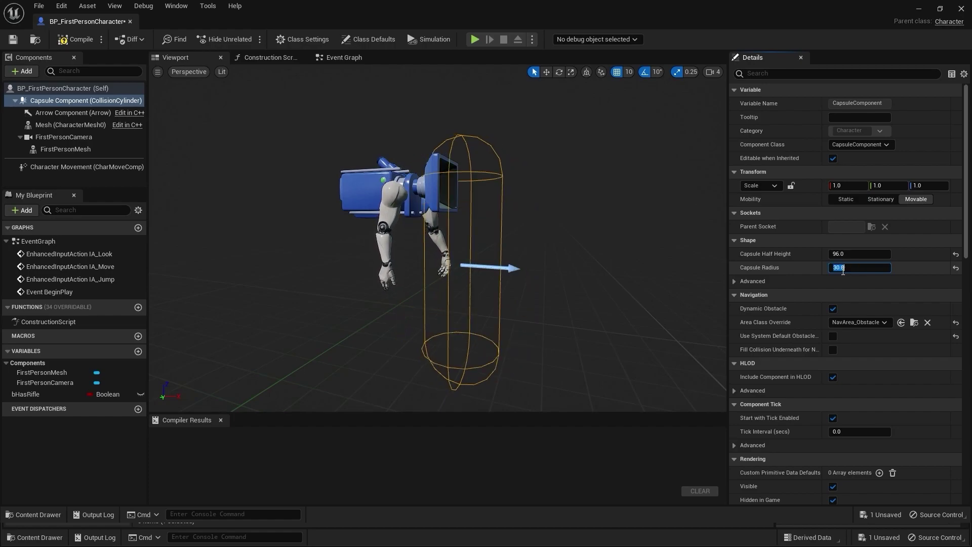
type("35.8")
key("Return")
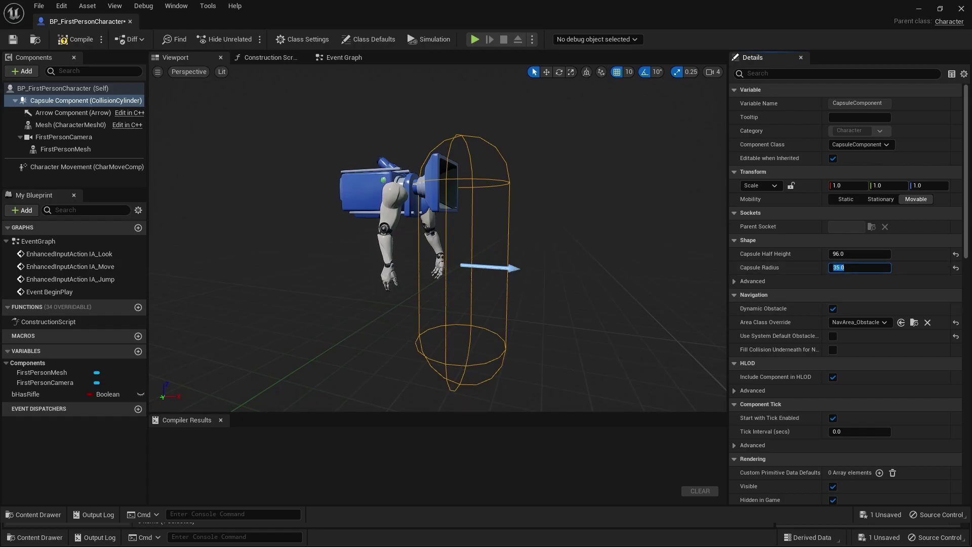
Compile the character blueprint and return to the level editor
right_click_drag(455, 227, 486, 234)
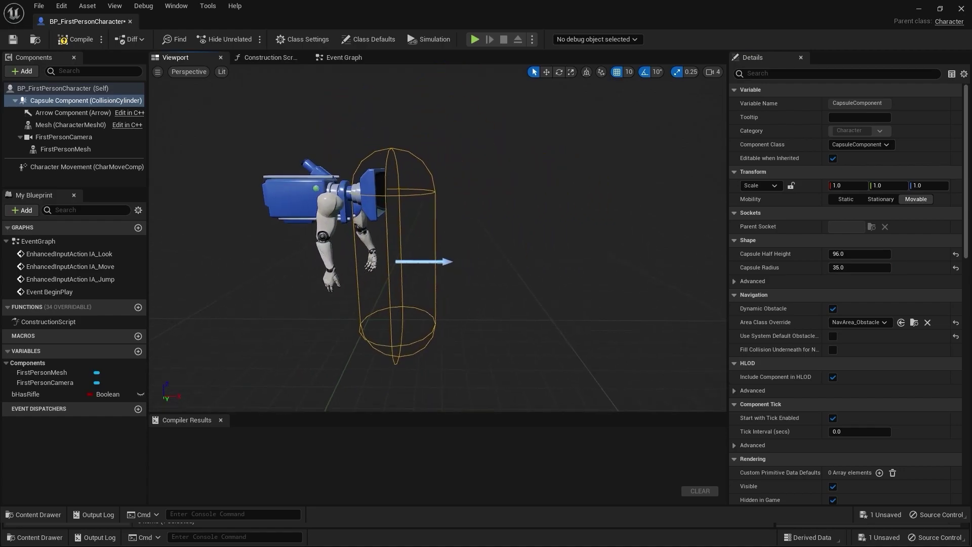
left_click(78, 43)
left_click(919, 9)
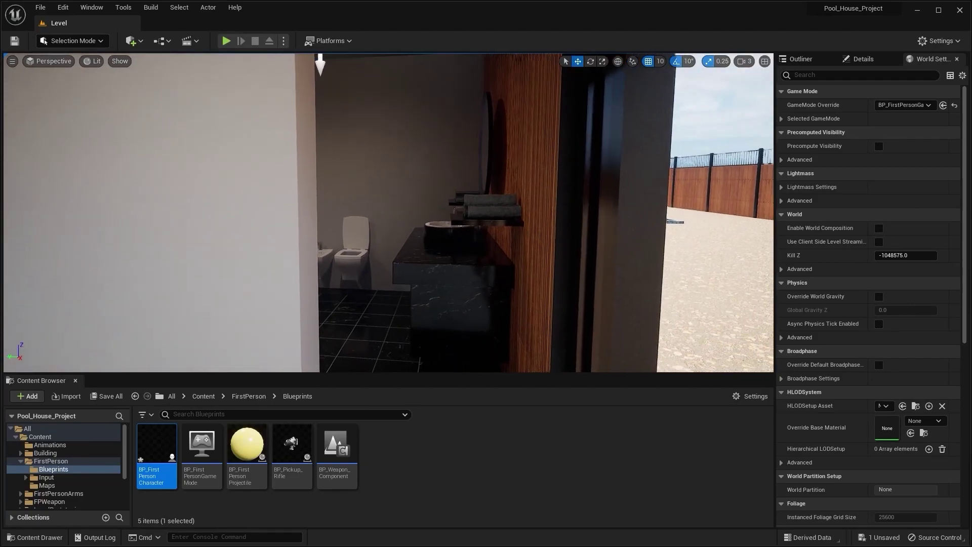
Play the level from outside the bathroom, walk through its doorway to the mirror to check the character's reflection, and end the session
key("s")
right_click_drag(336, 89, 336, 103)
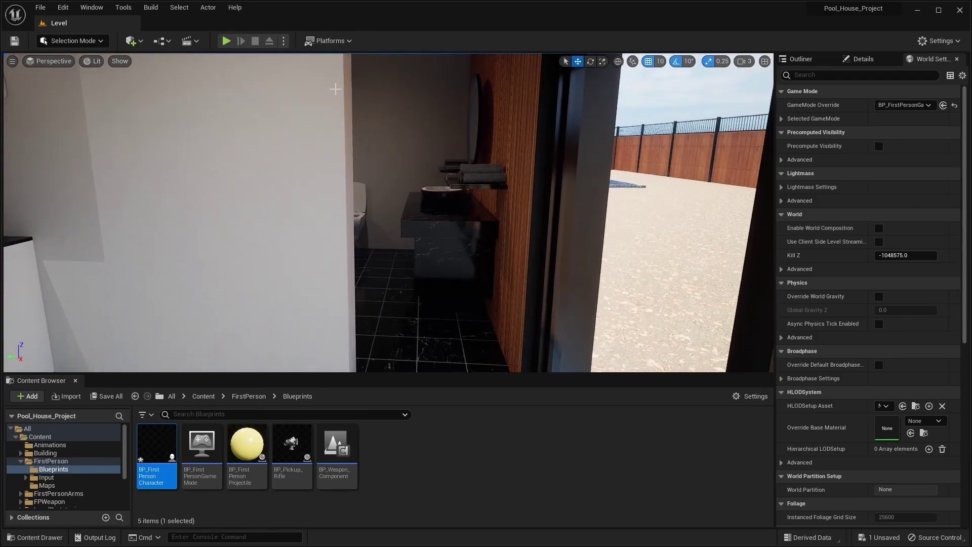
left_click(227, 41)
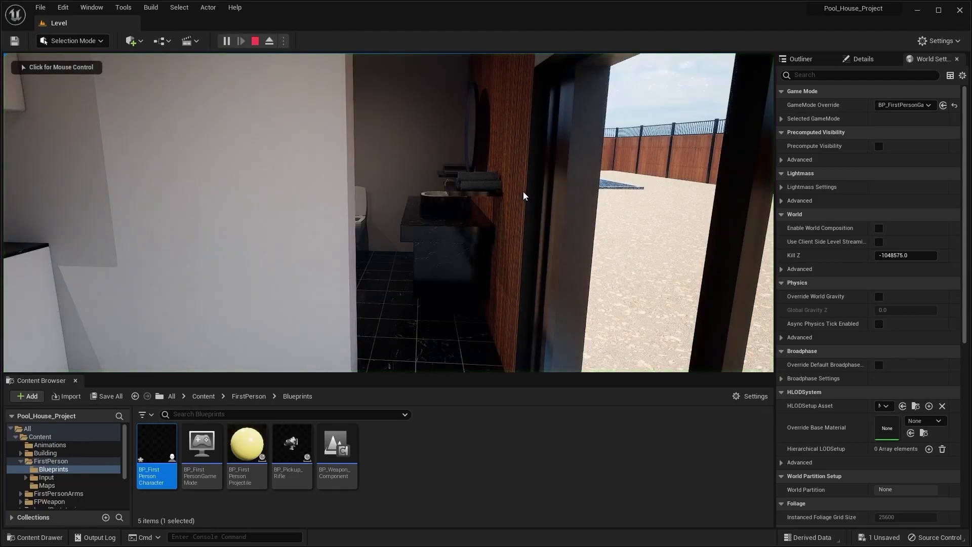
key("w")
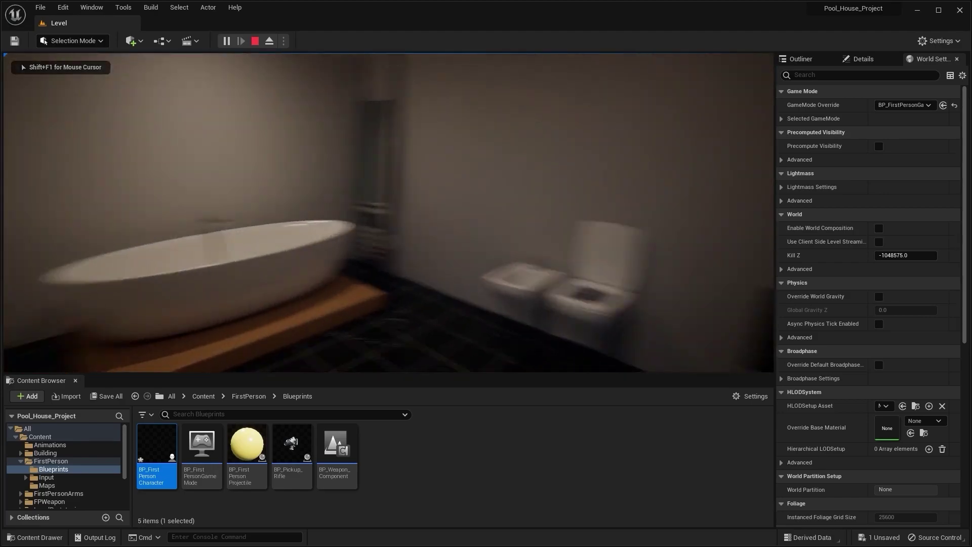
key("s")
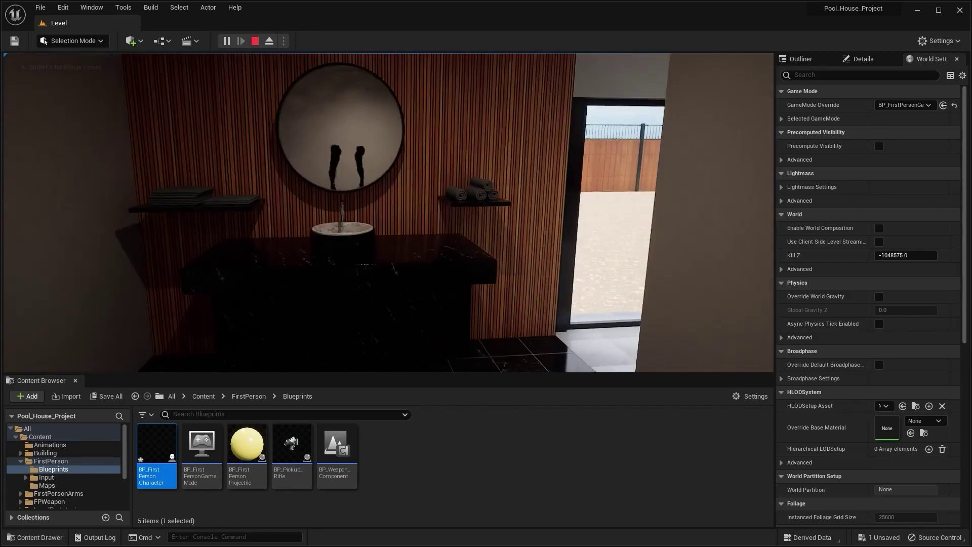
key("w")
key("w")
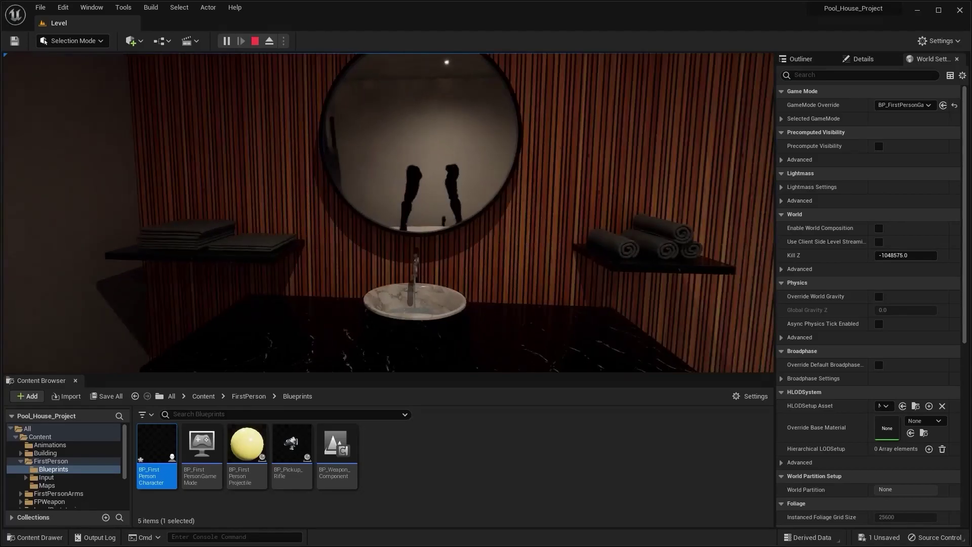
key("w")
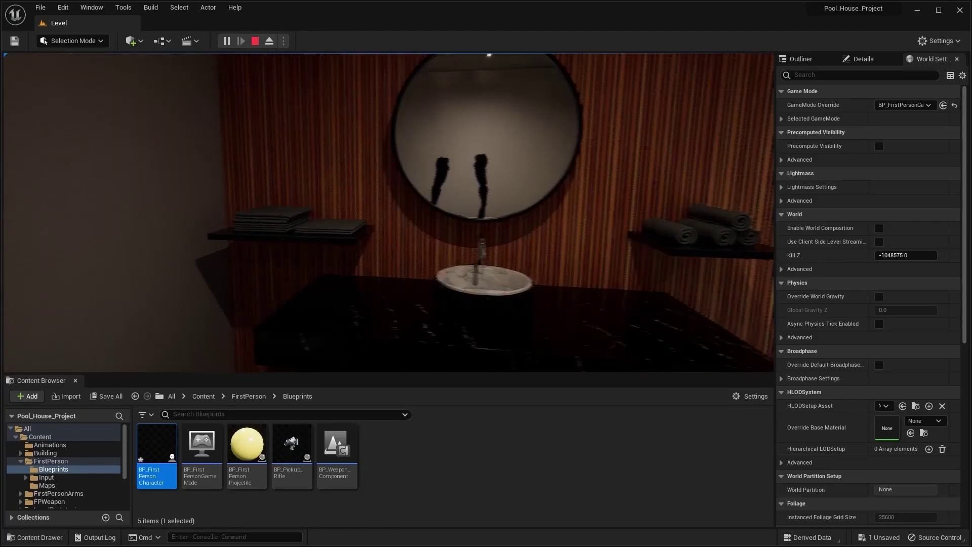
key("Escape")
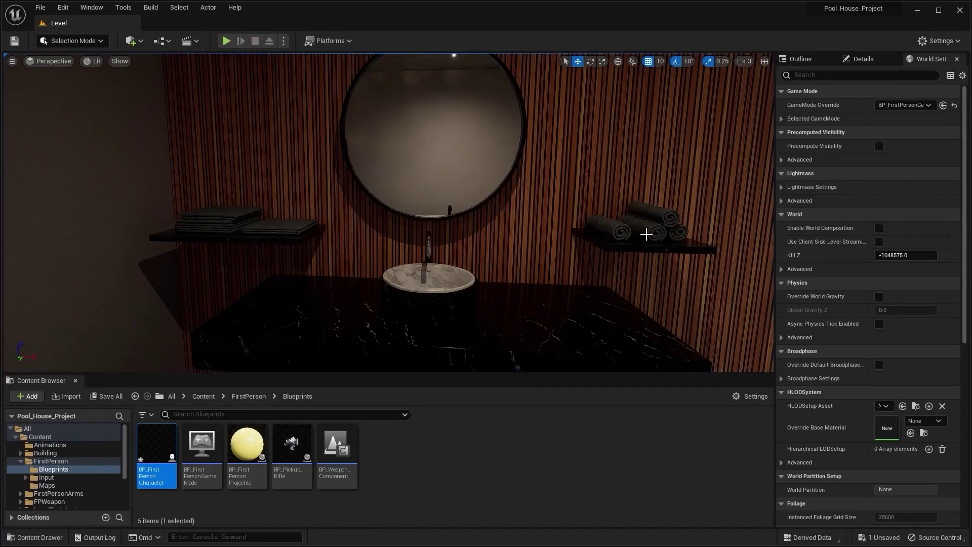
Delete the FirstPersonMesh arms from the BP_FirstPersonCharacter blueprint, compile it, and return to the level editor
double_click(167, 430)
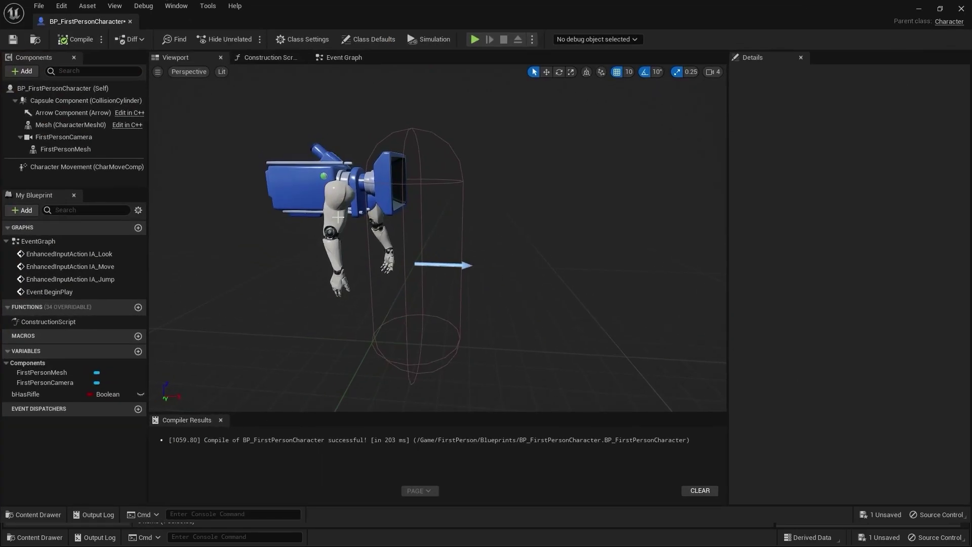
left_click(339, 217)
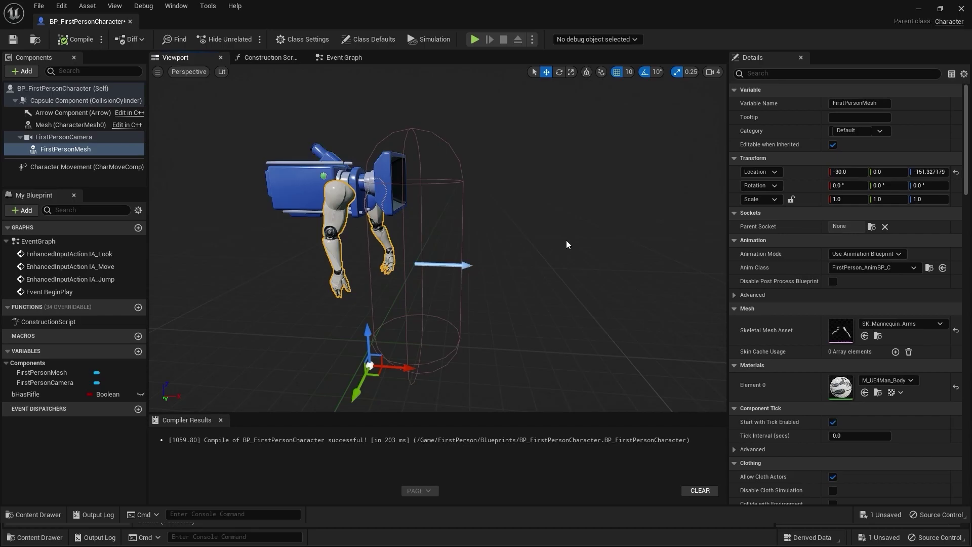
key("Delete")
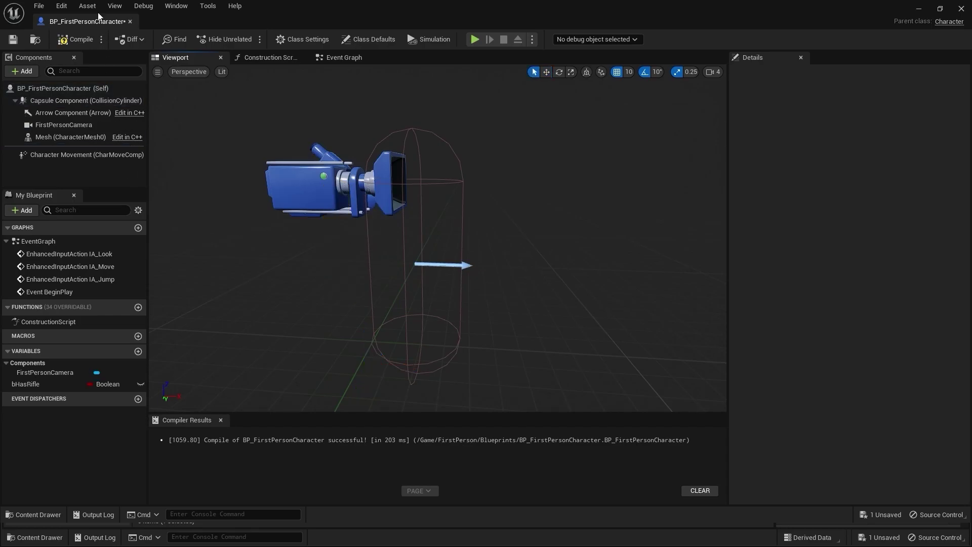
left_click(925, 11)
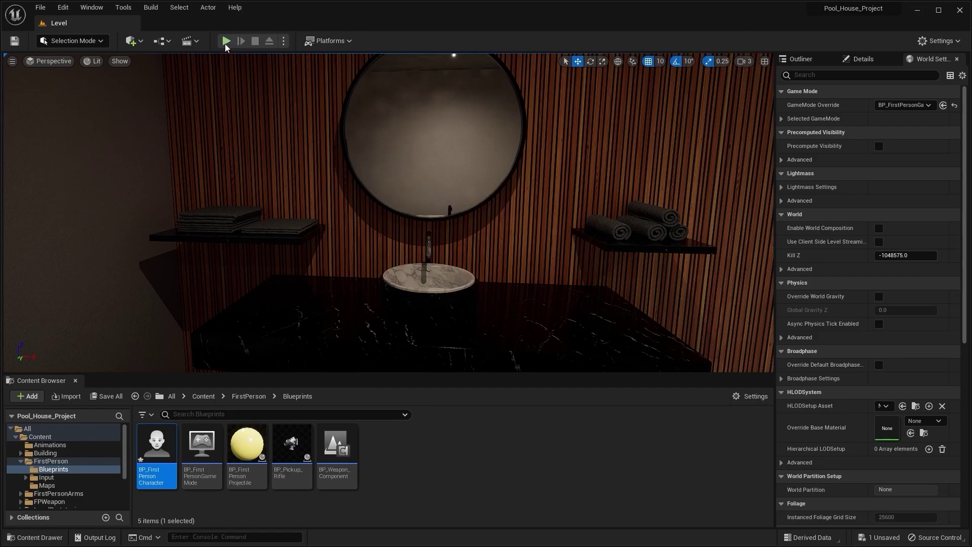
Play the level in front of the bathroom mirror, walk and jump to check the reflection and eye height, and end the session
left_click(226, 41)
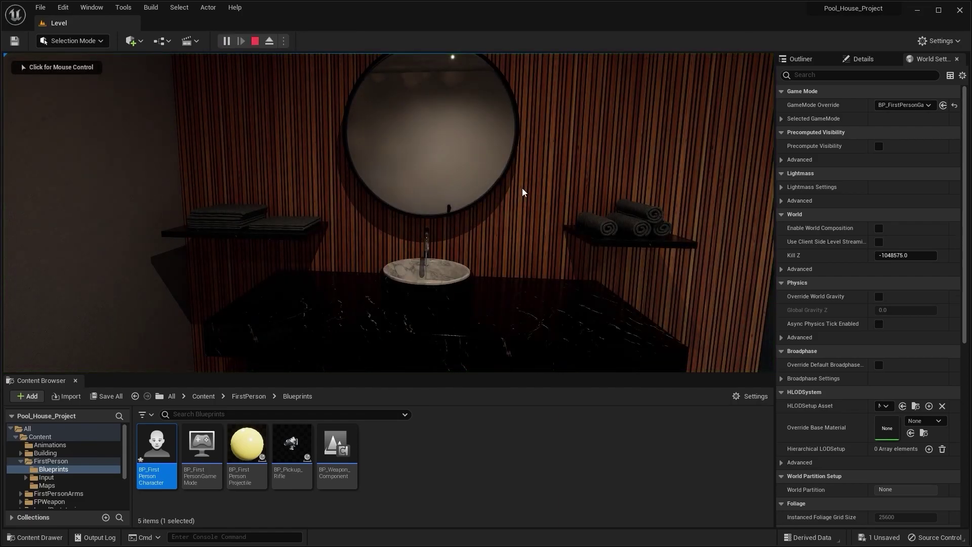
left_click(522, 189)
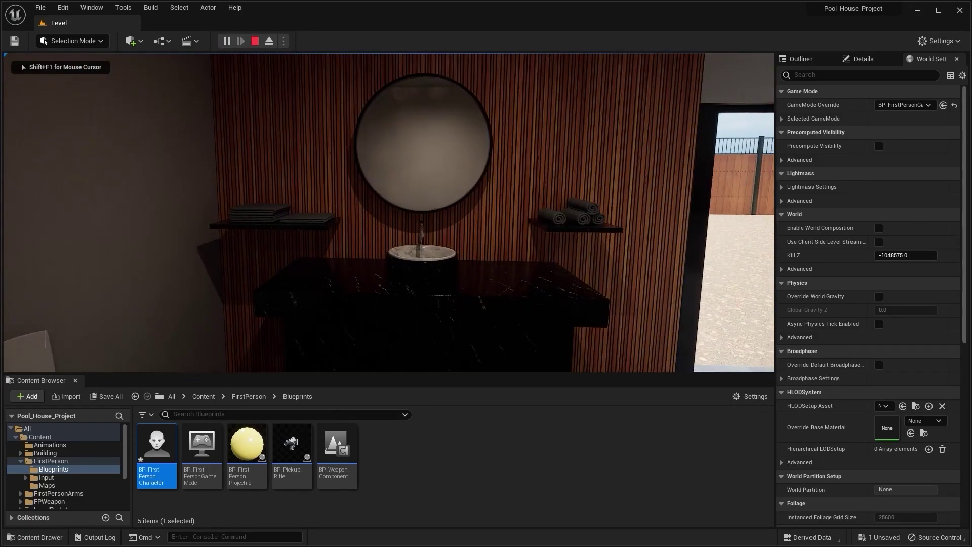
key("w")
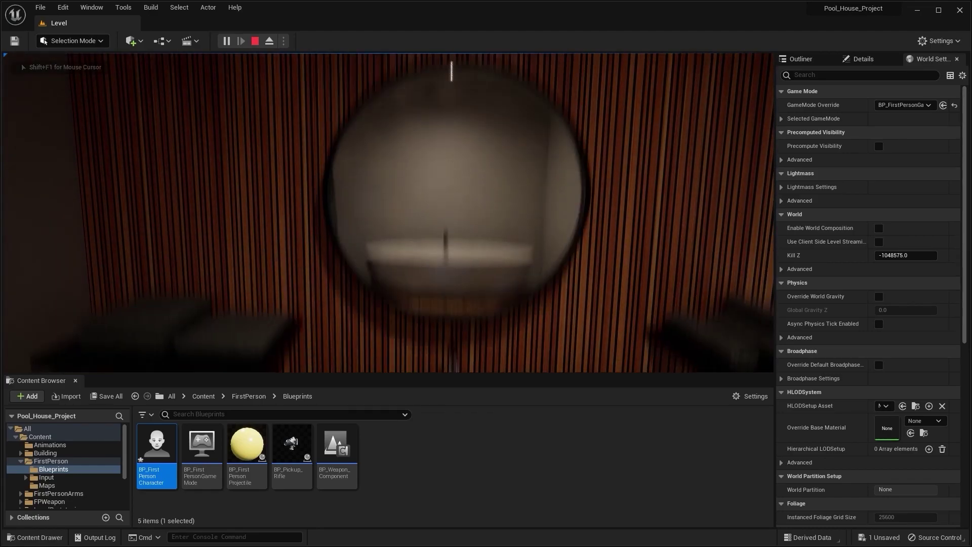
key("s")
key("w")
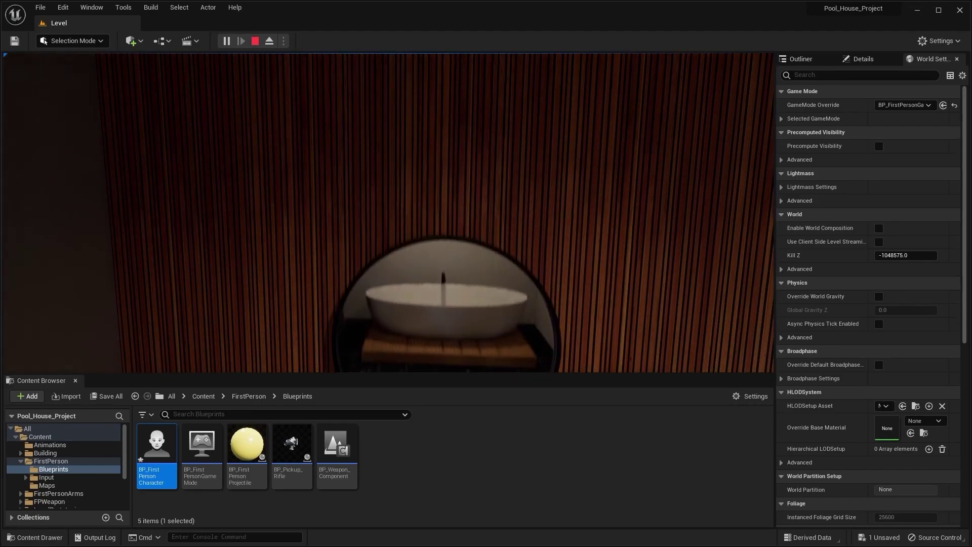
key("space")
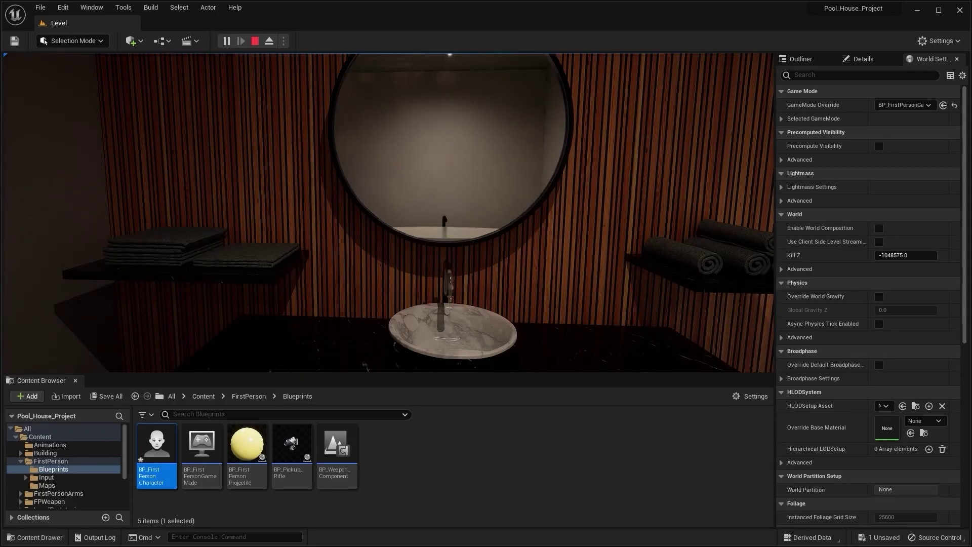
key("s")
key("Escape")
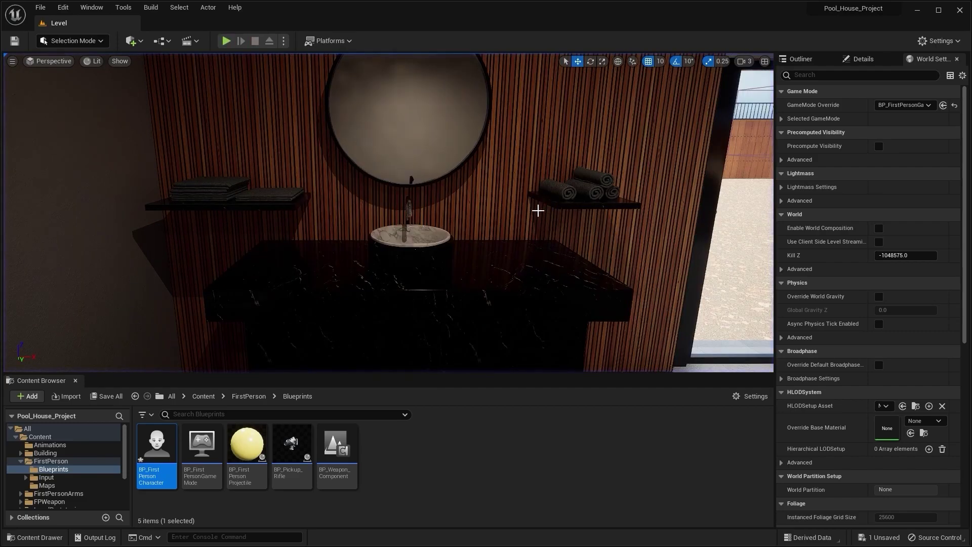
Set the Capsule Half Height of BP_FirstPersonCharacter's collision capsule to 80, compile the blueprint, and return to the level editor
double_click(144, 443)
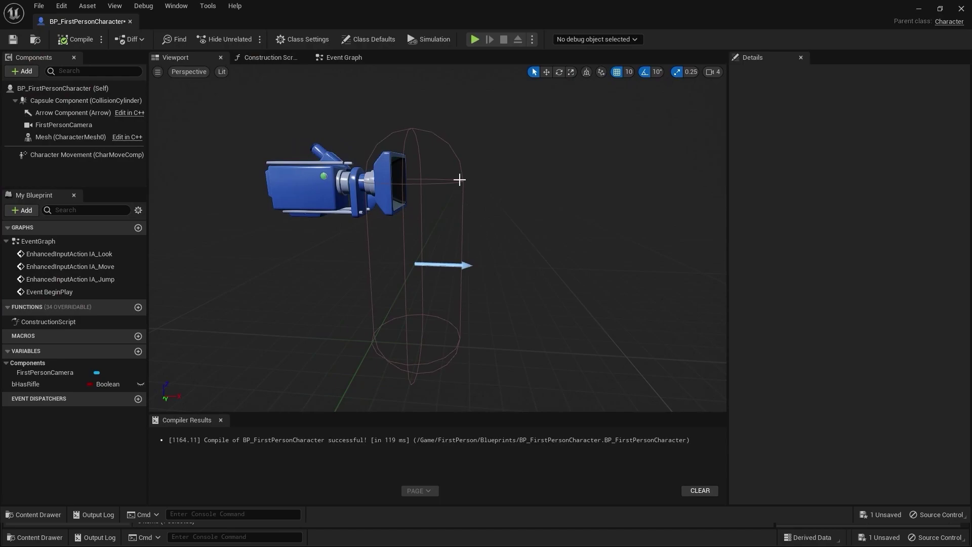
left_click(459, 180)
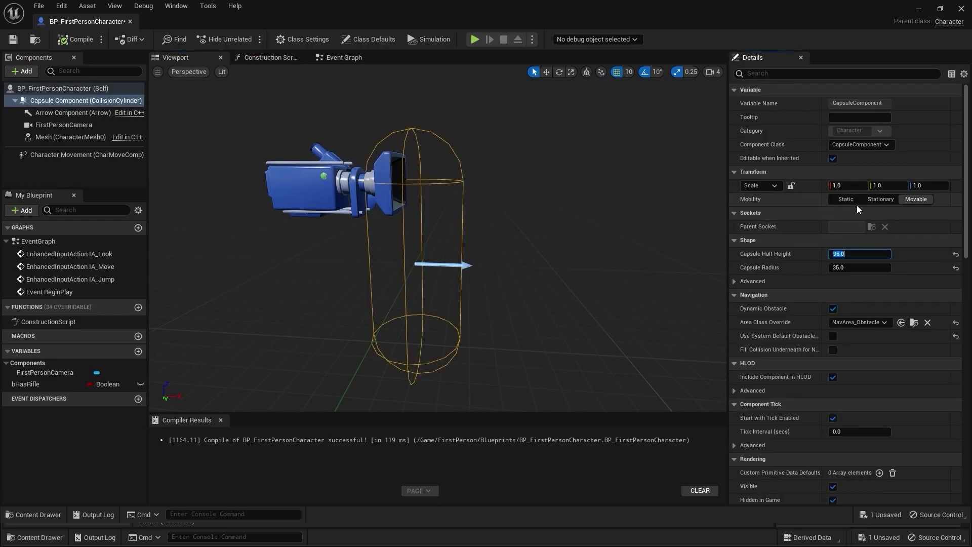
type("80")
key("Return")
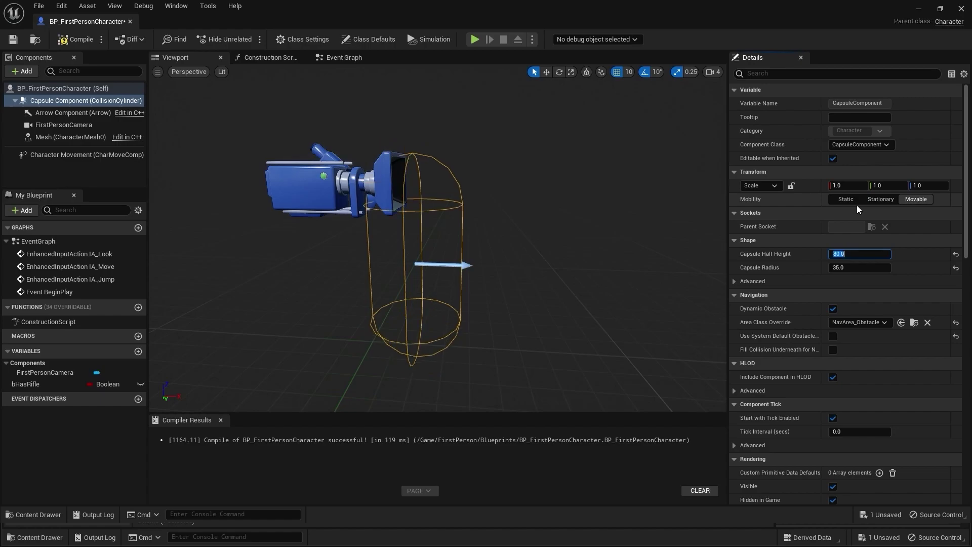
left_click(68, 39)
left_click(920, 8)
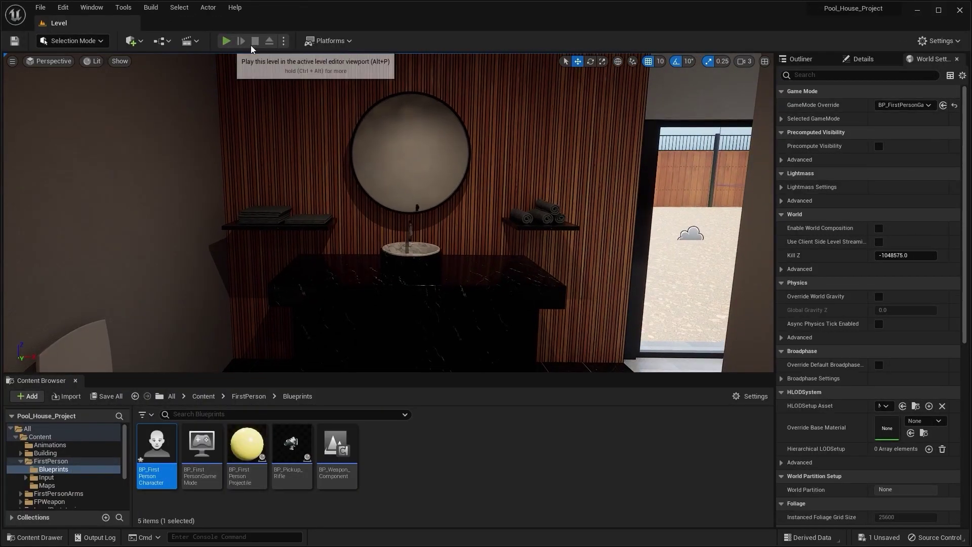
Play the level and walk from the bathroom through the living room and kitchen to judge the eye height, then end the session
left_click(226, 41)
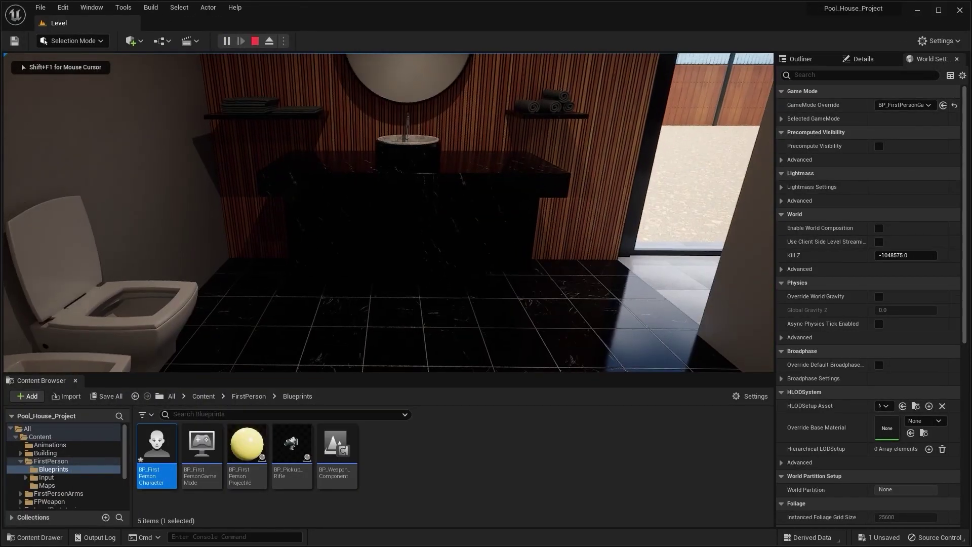
key("w")
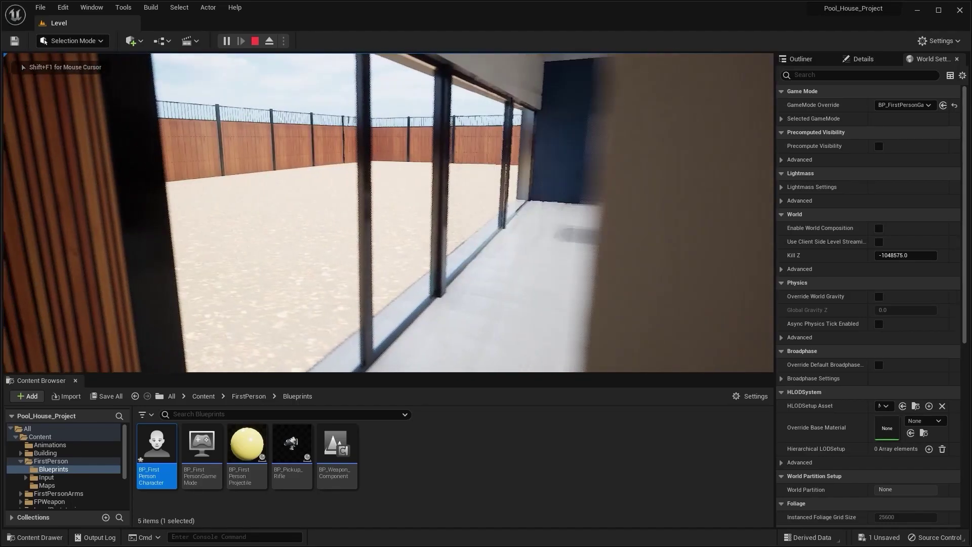
key("w")
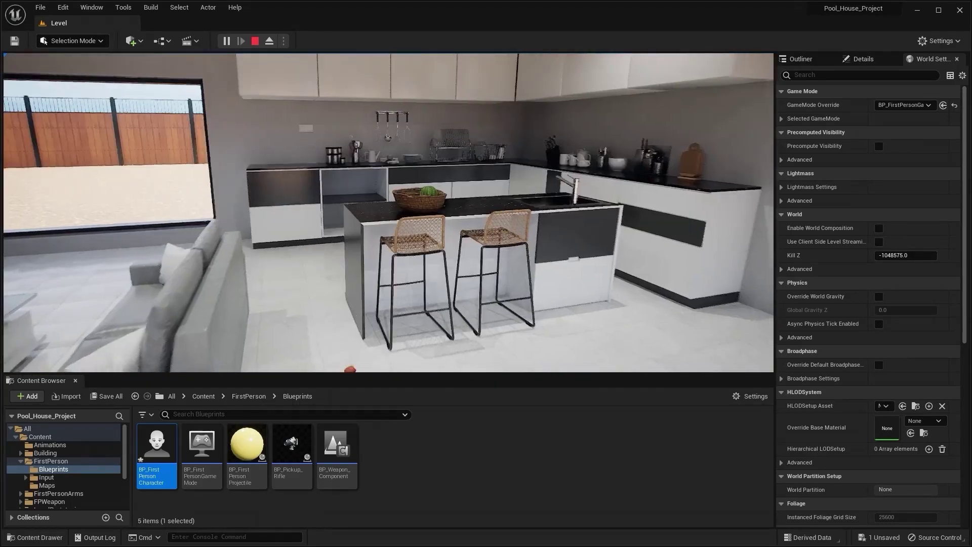
key("w")
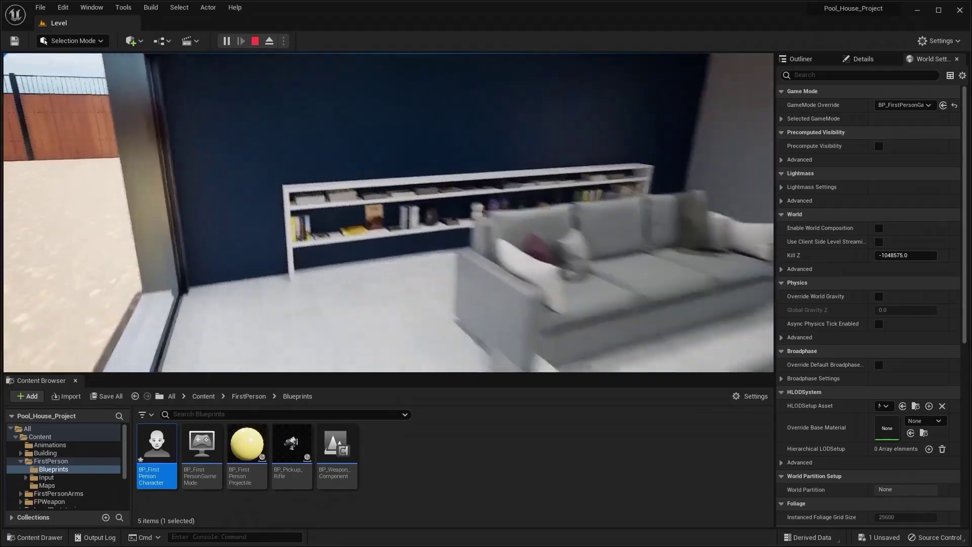
key("w")
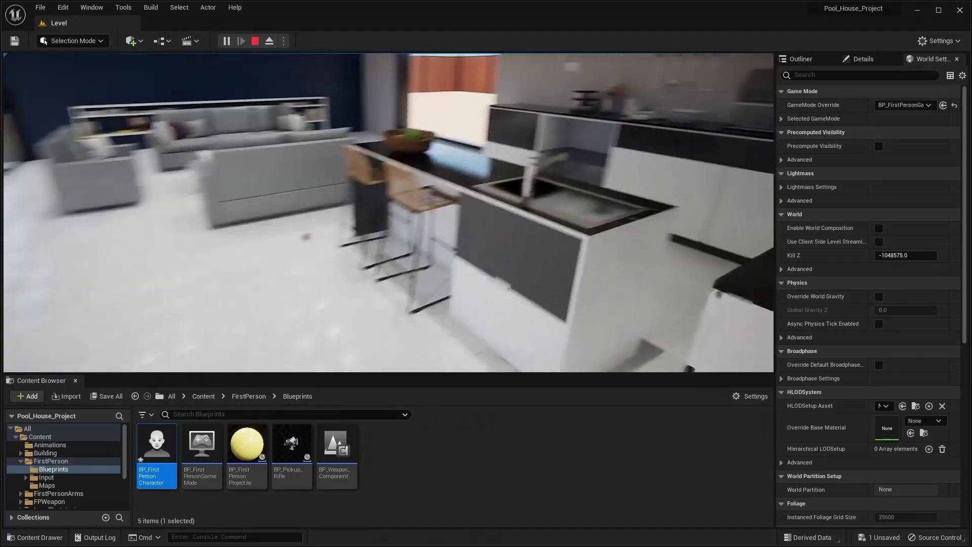
key("w")
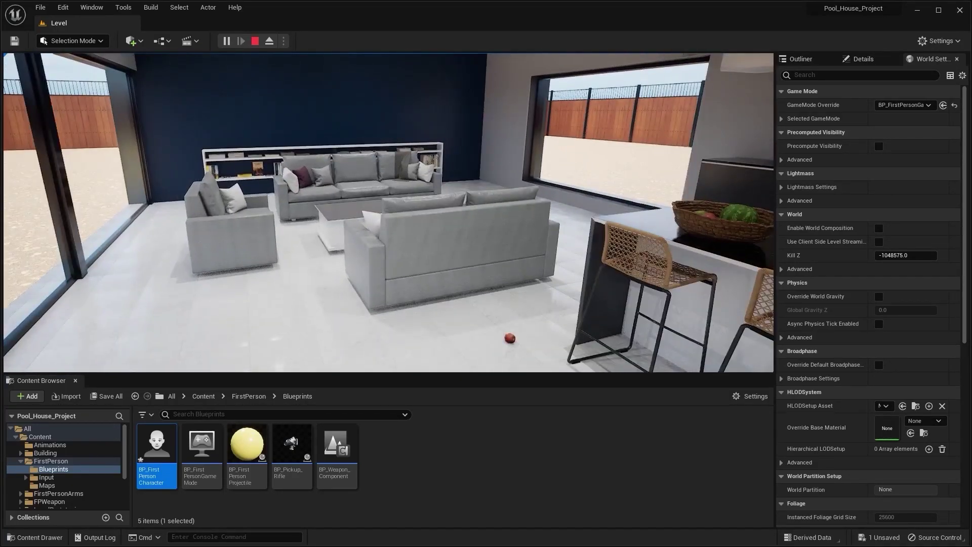
key("Escape")
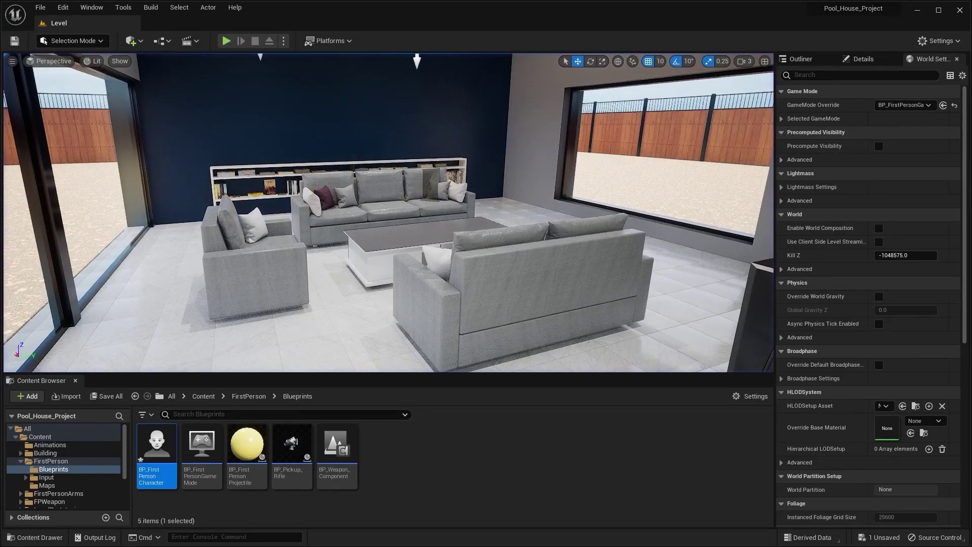
Set the Capsule Half Height of BP_FirstPersonCharacter's collision capsule to 70, compile the blueprint, and return to the level editor
double_click(160, 453)
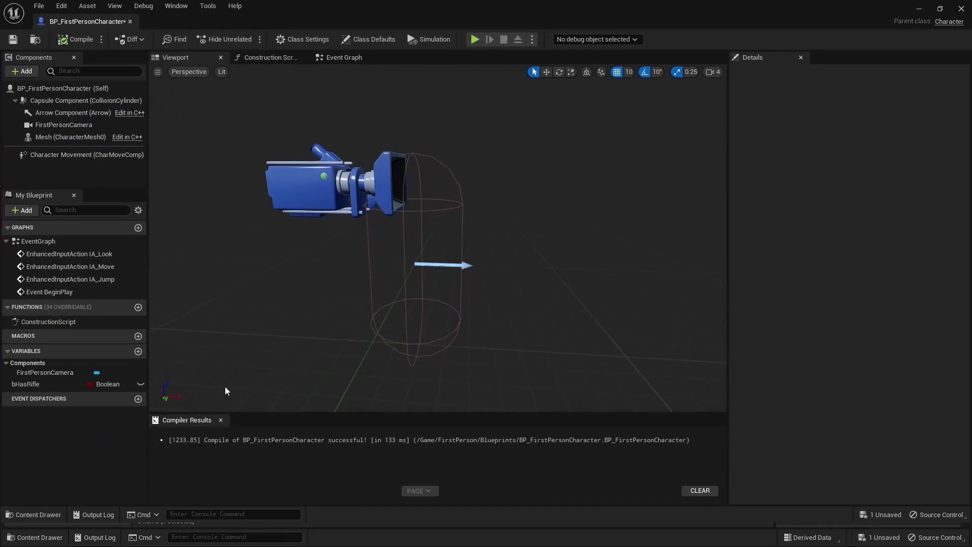
left_click(406, 321)
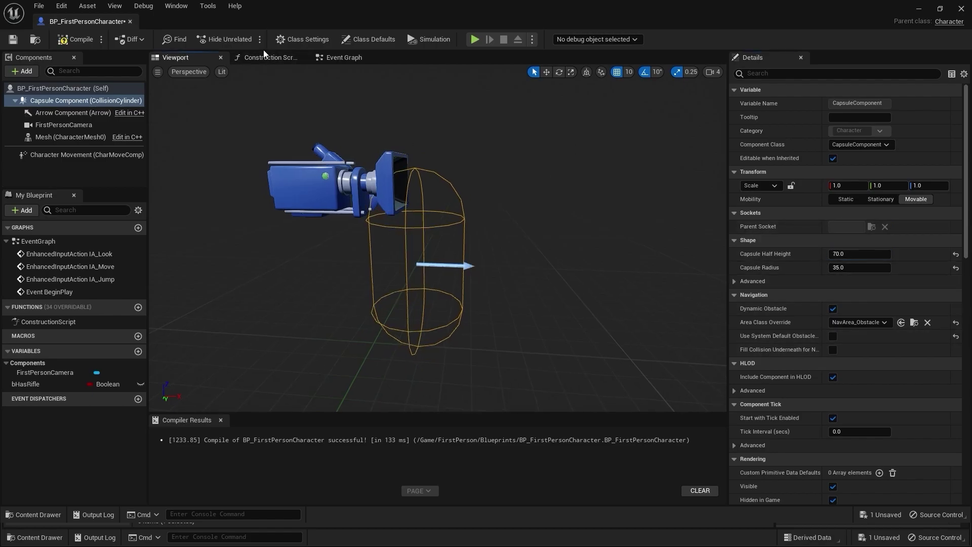
left_click(84, 46)
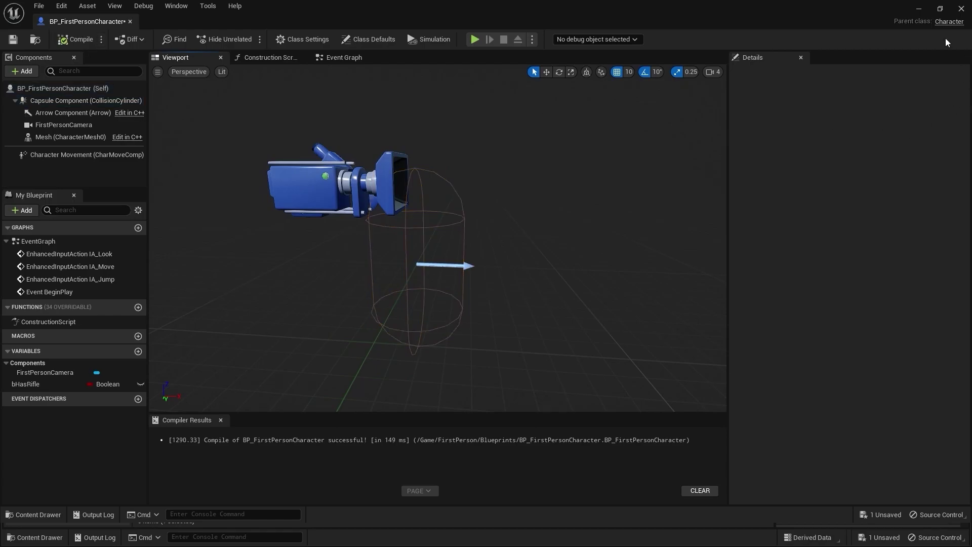
left_click(920, 8)
Play the level and walk through the living room, kitchen and bathroom to judge the eye height, then end the session
left_click(227, 41)
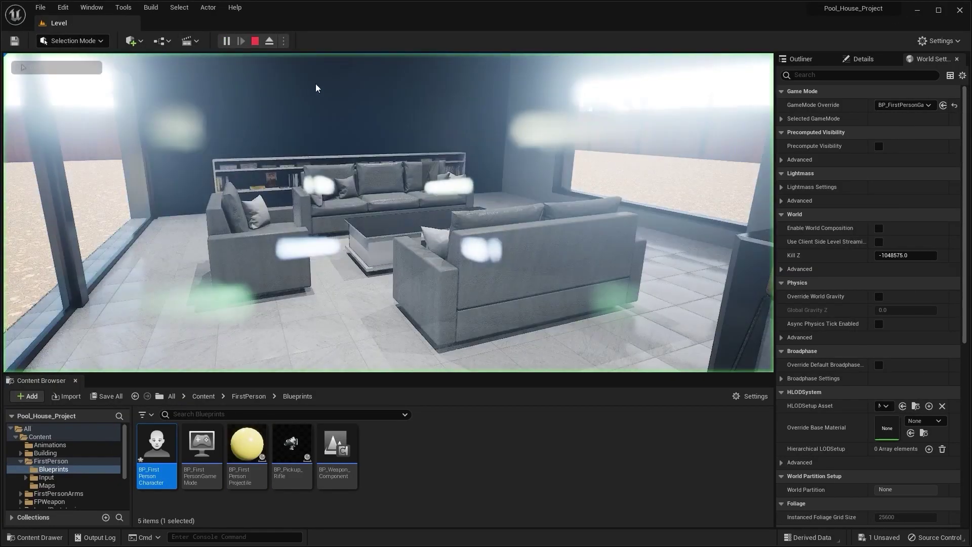
key("w")
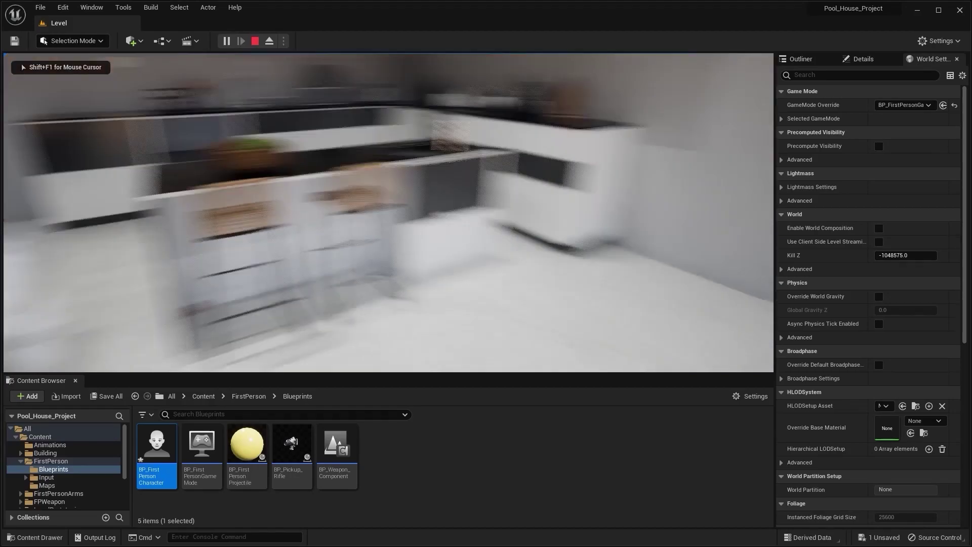
key("w")
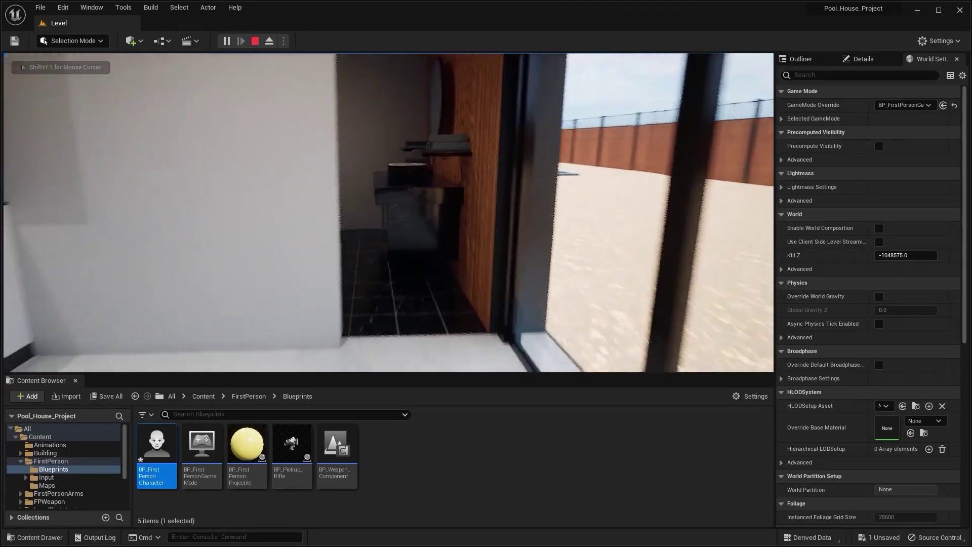
key("w")
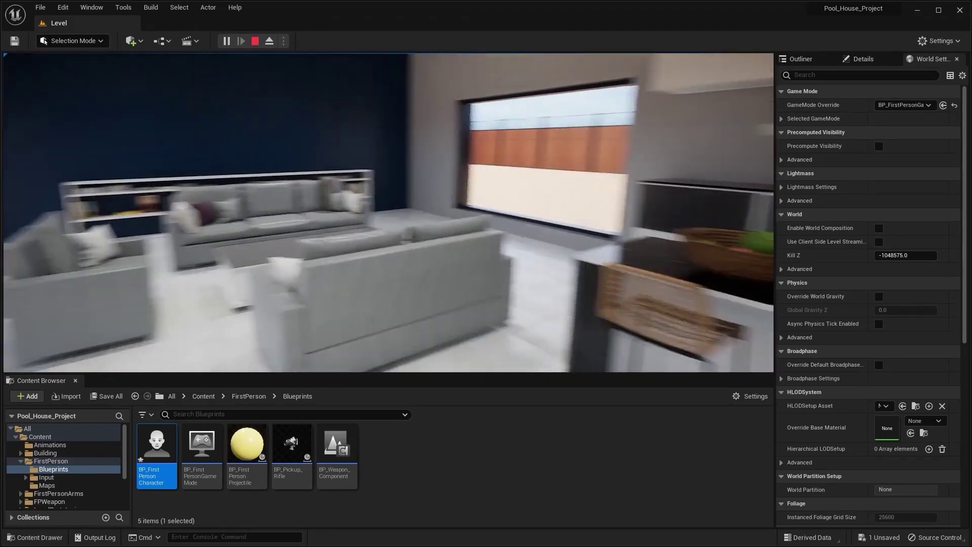
key("w")
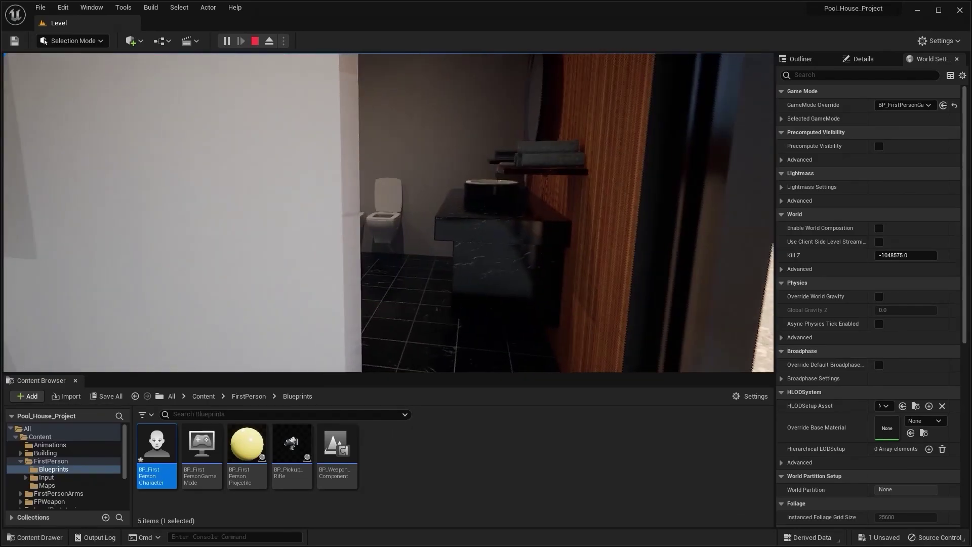
key("w")
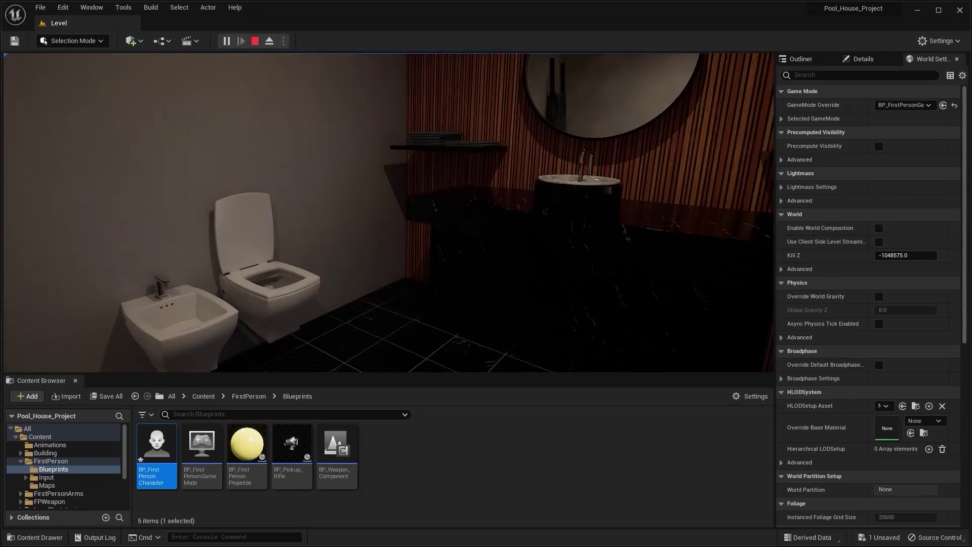
key("a")
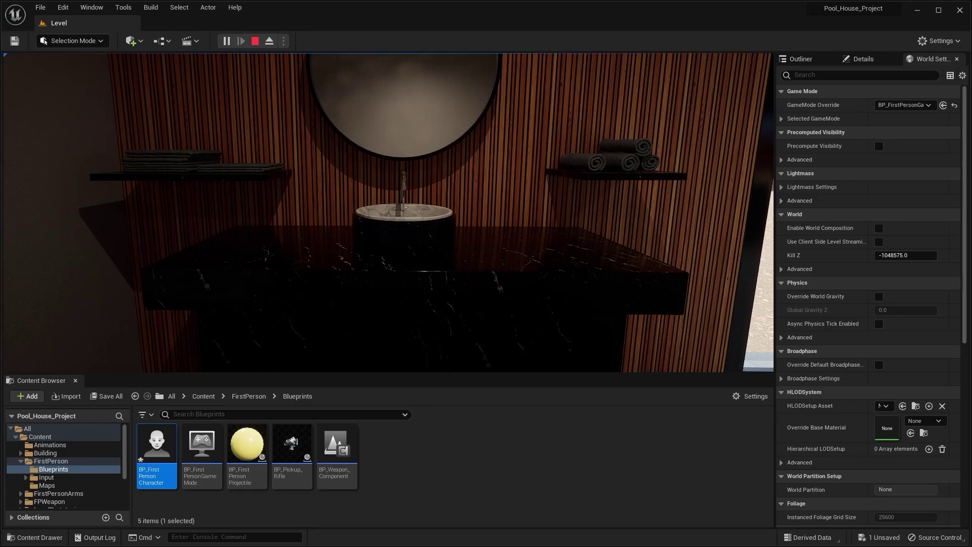
key("w")
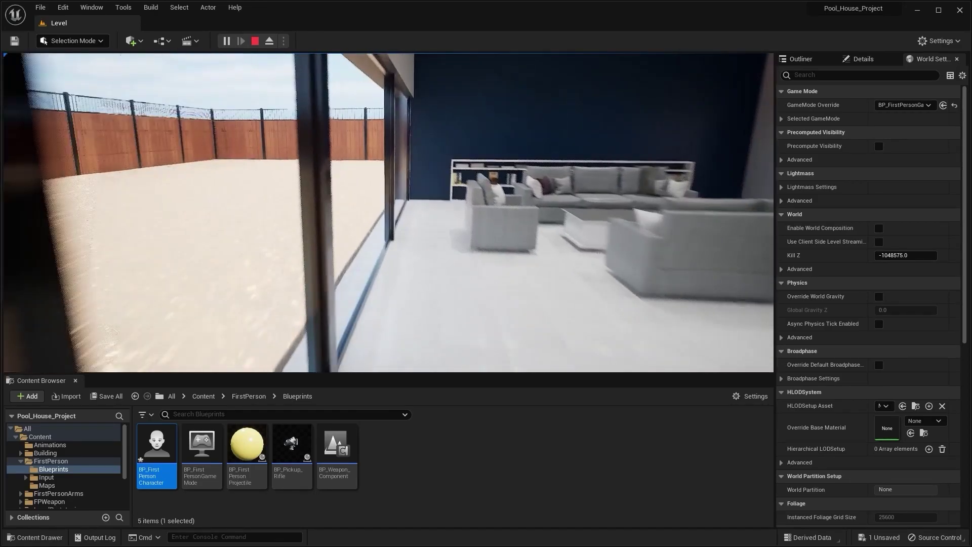
key("w")
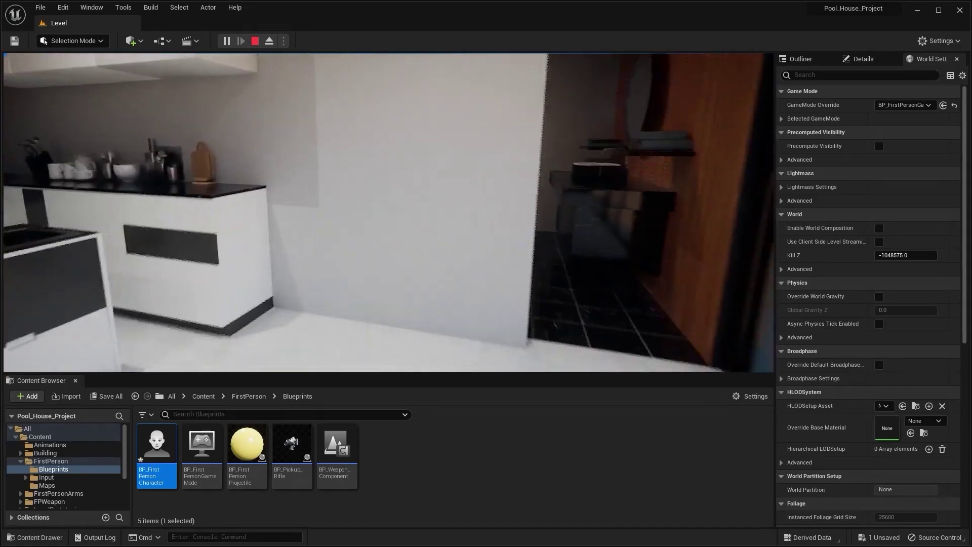
key("w")
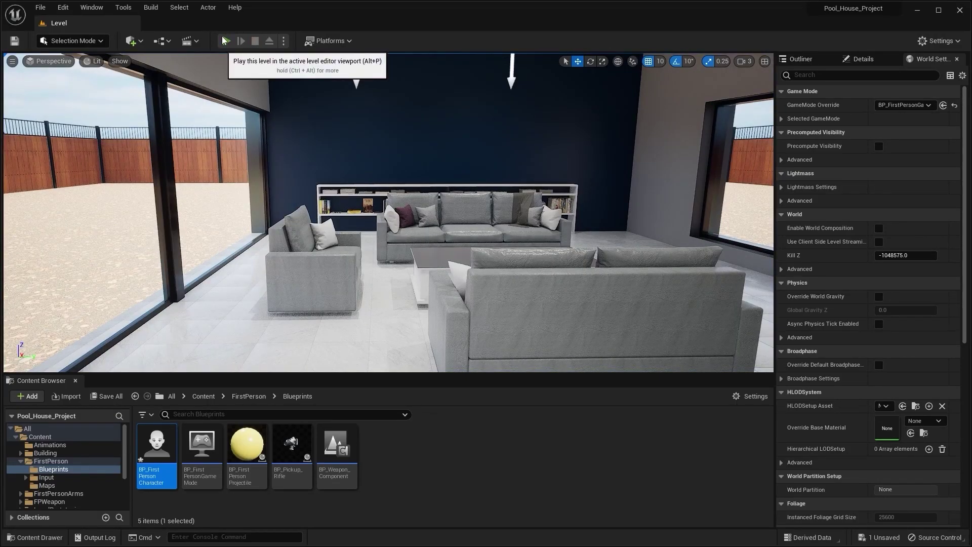
Play the level again and walk around the sofas and the kitchen island to judge the walking speed, then end the session
left_click(225, 41)
key("w")
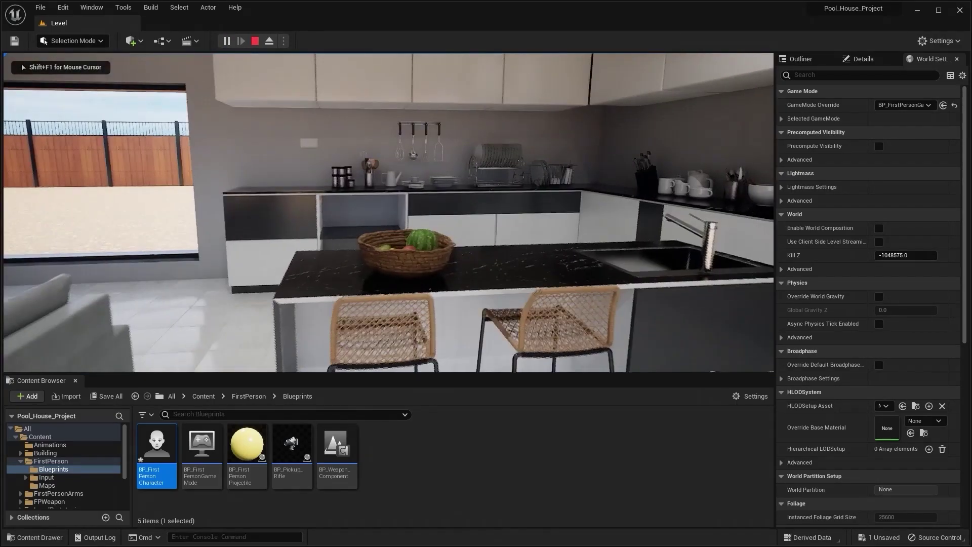
key("w")
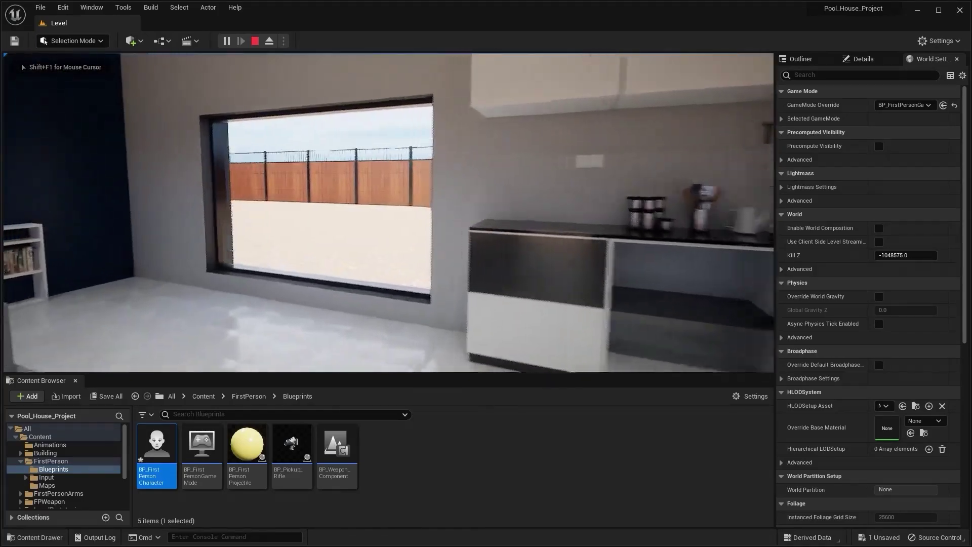
key("w")
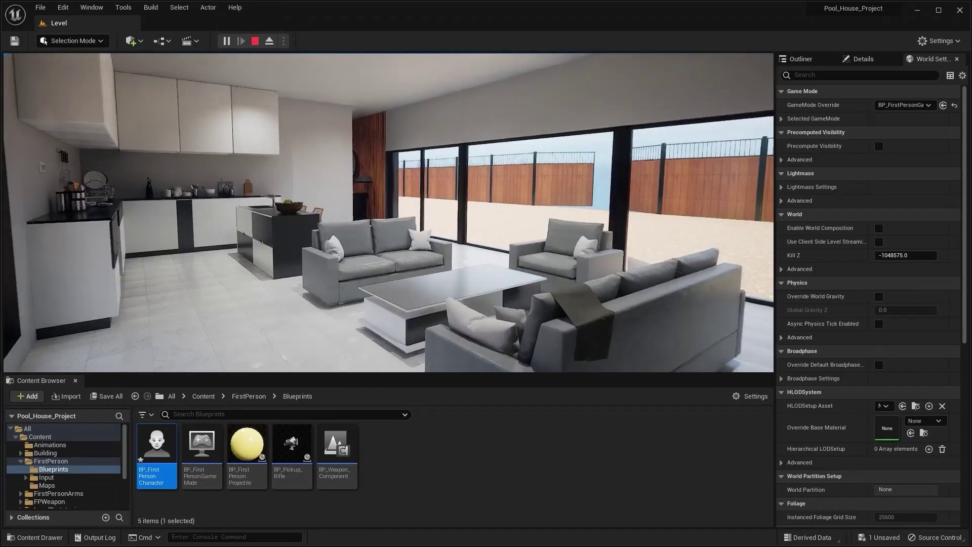
key("w")
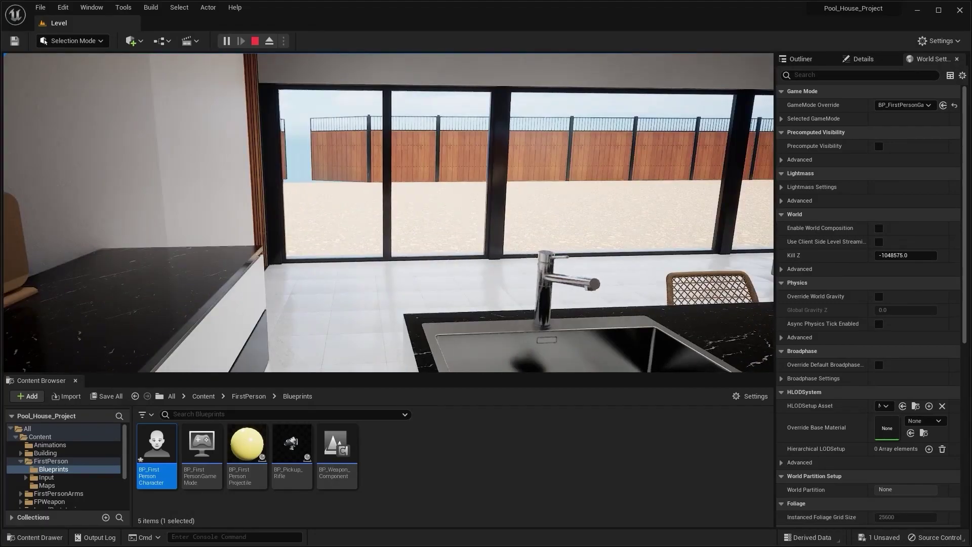
key("w")
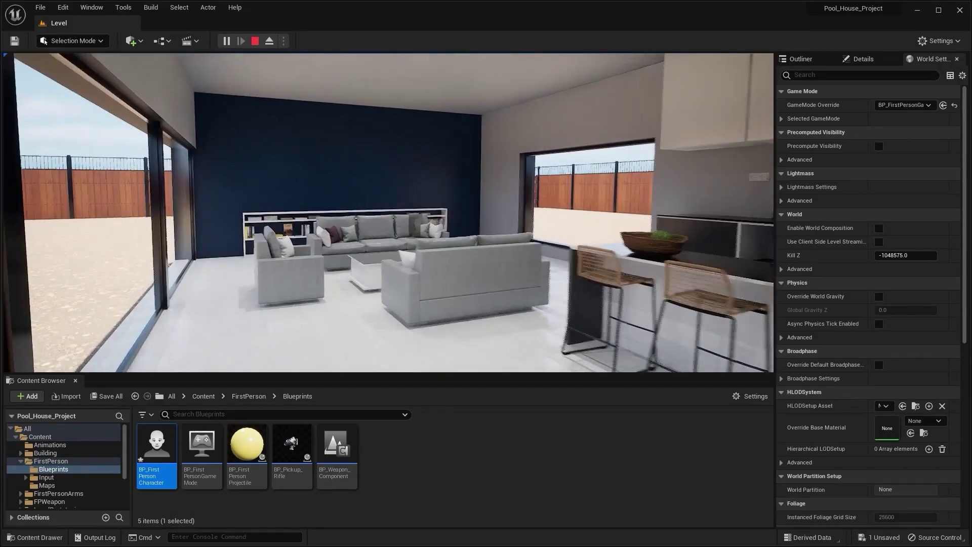
key("w")
key("d")
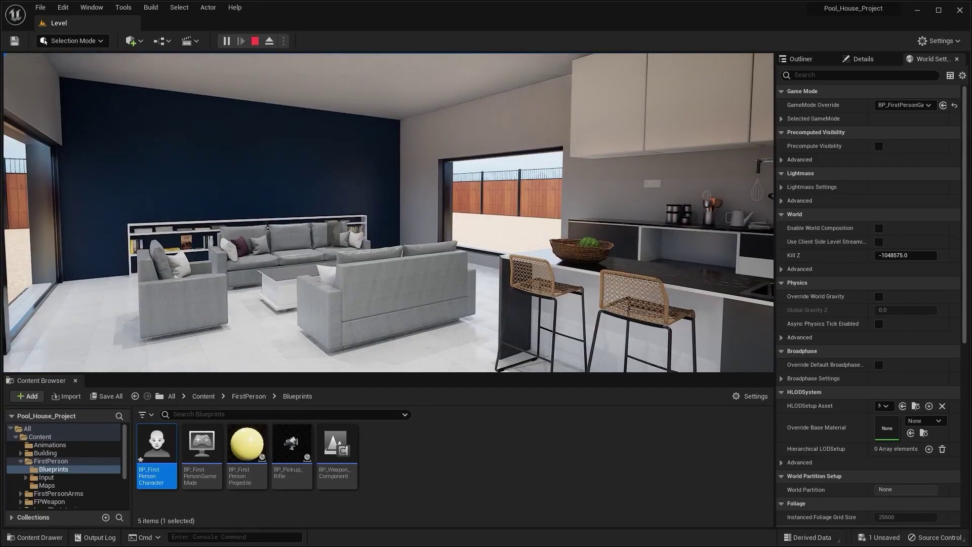
key("Escape")
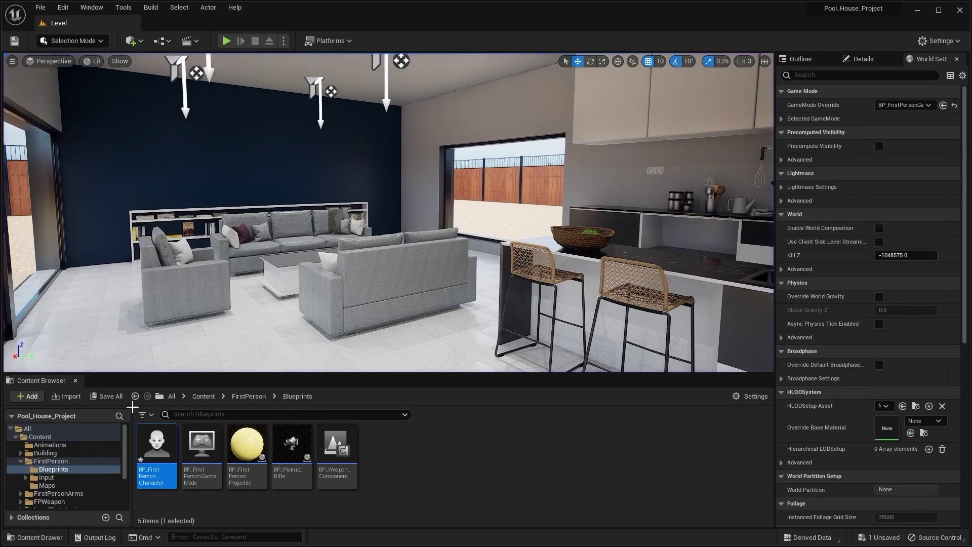
Set Max Walk Speed of BP_FirstPersonCharacter's Character Movement component to 400 cm/s, compile the blueprint, and return to the level editor
double_click(151, 439)
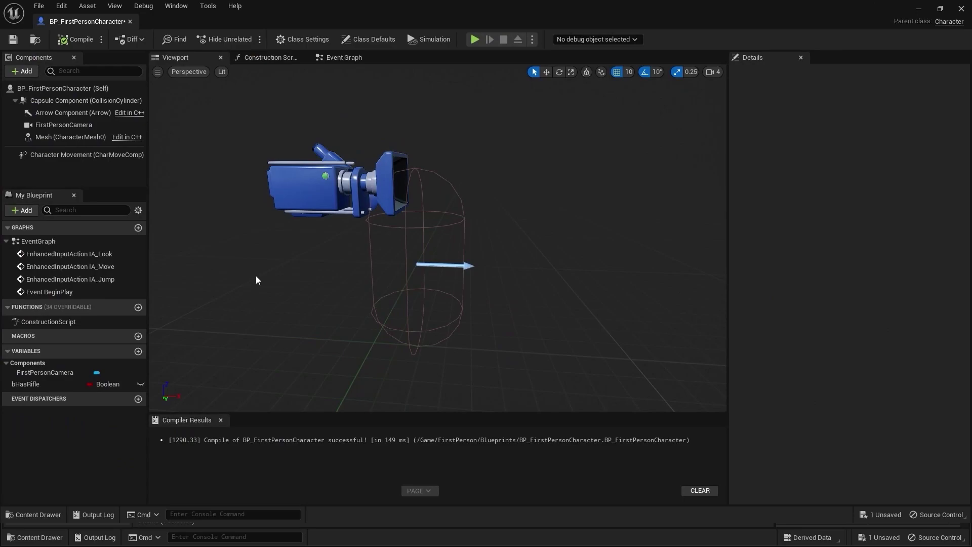
left_click(106, 158)
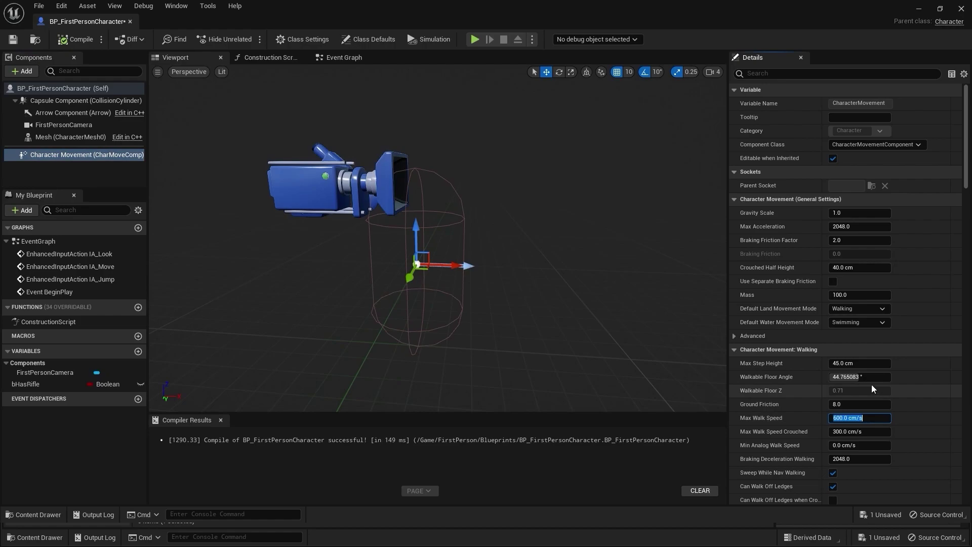
type("400")
key("Return")
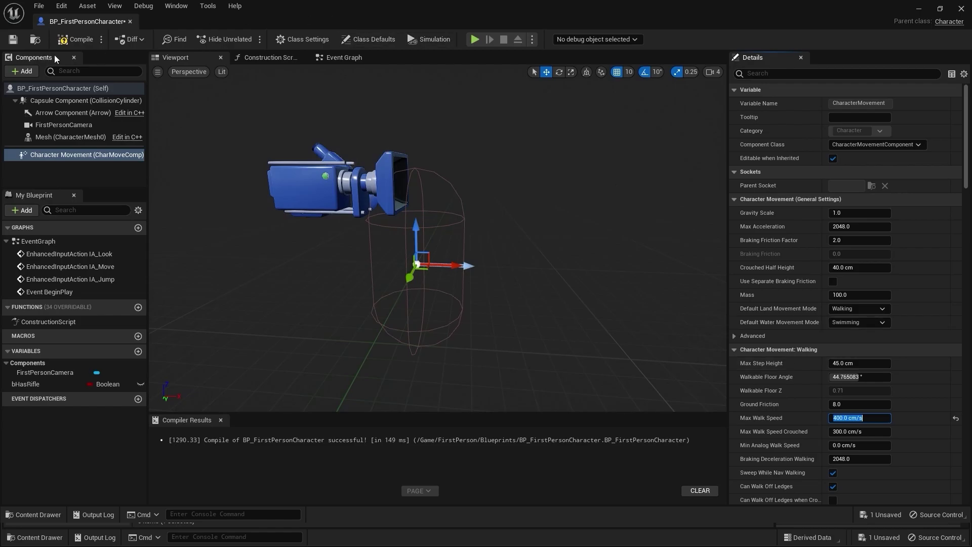
left_click(75, 39)
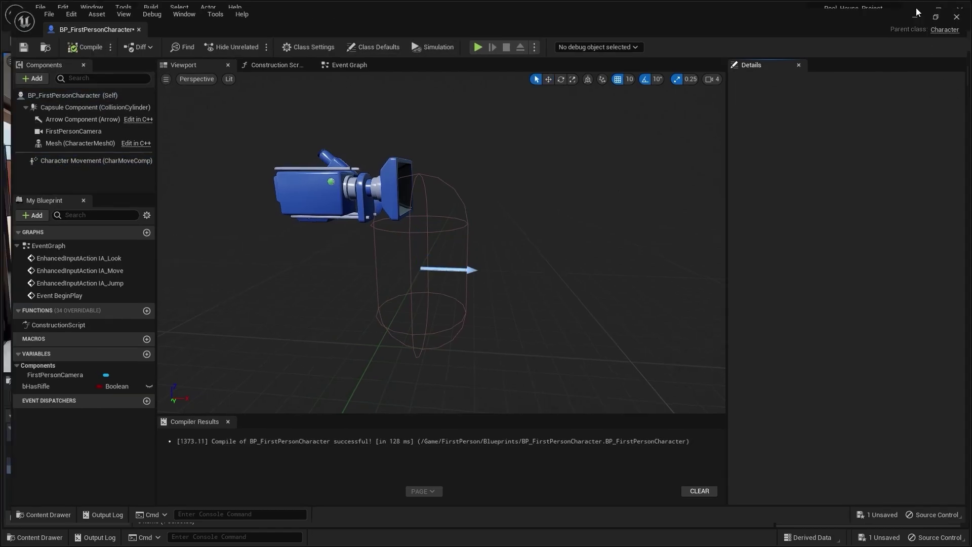
left_click(919, 9)
Play the level and walk past the bookshelf and back toward the kitchen to test the walking speed, then end the session
left_click(226, 40)
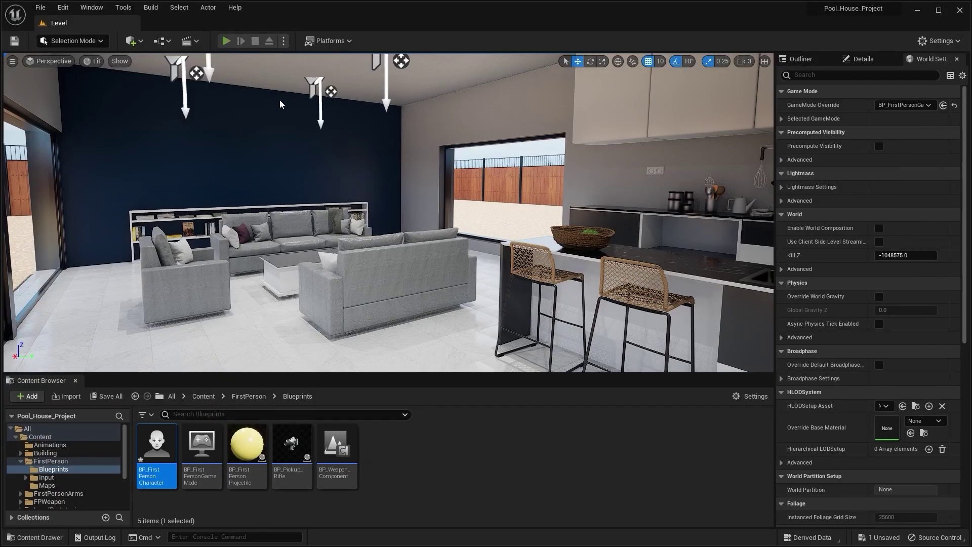
key("w")
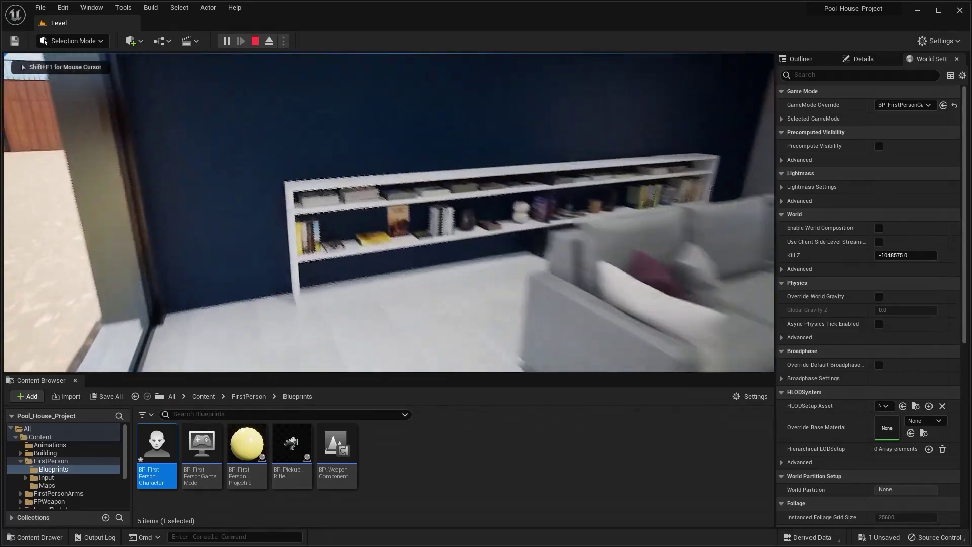
key("w")
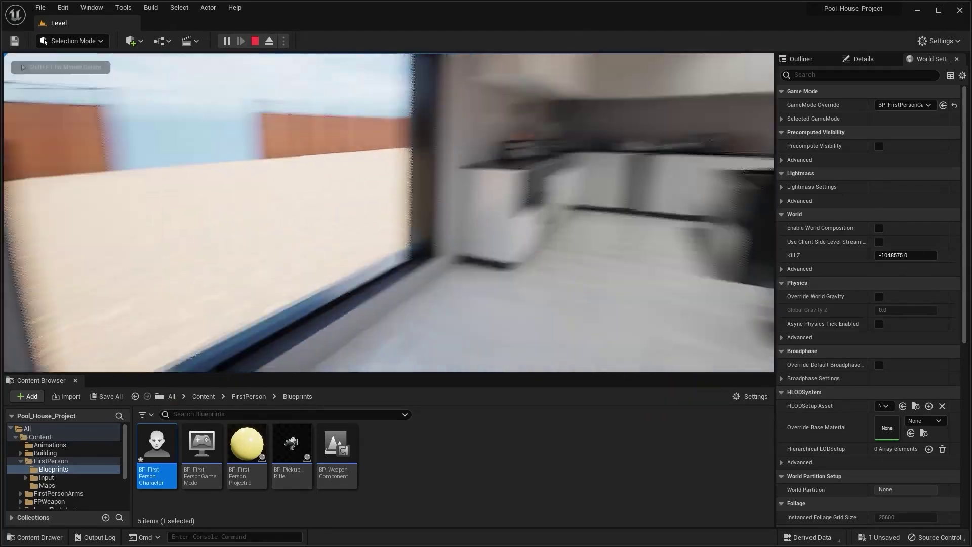
key("w")
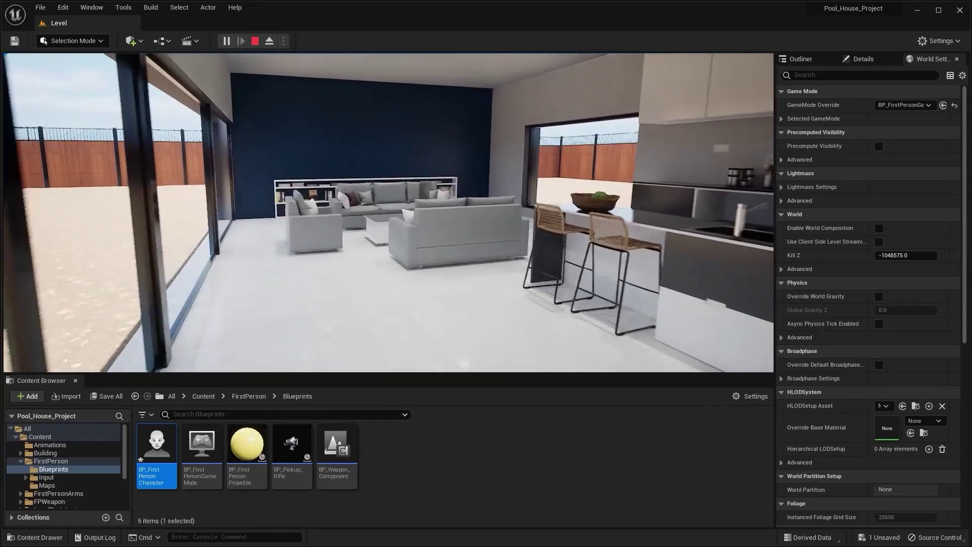
key("w")
key("Escape")
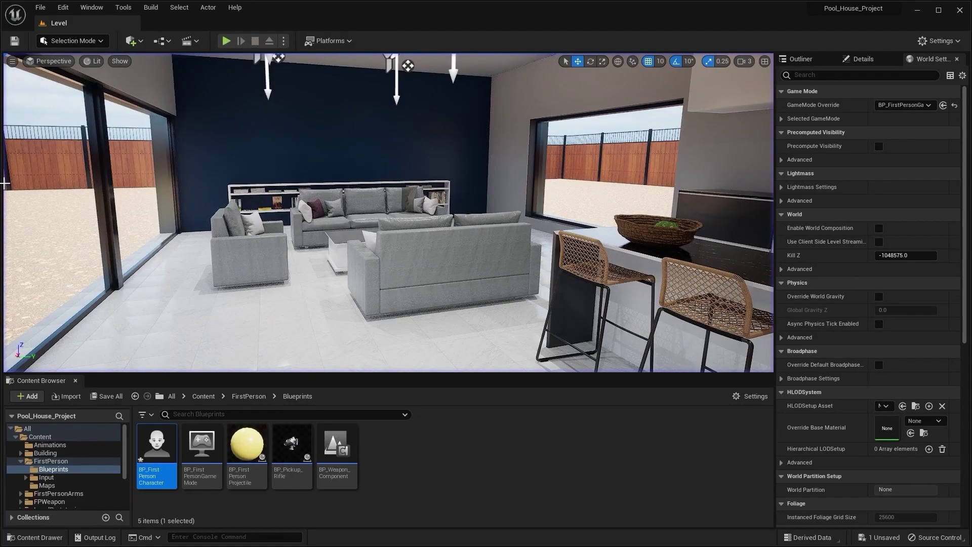
Set Max Walk Speed of BP_FirstPersonCharacter's Character Movement component to 330 cm/s, compile the blueprint, and return to the level editor
double_click(173, 442)
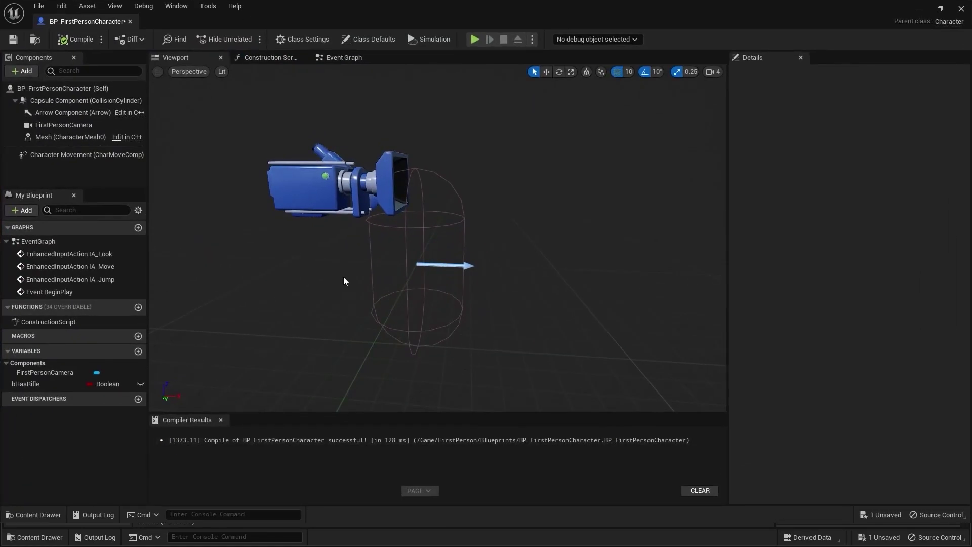
left_click(86, 154)
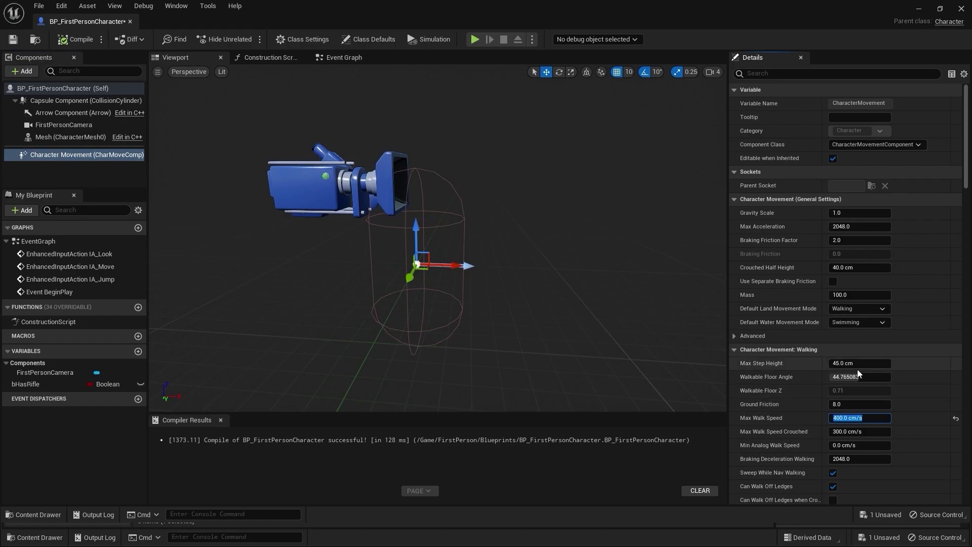
type("320")
key("Return")
type("330")
key("Return")
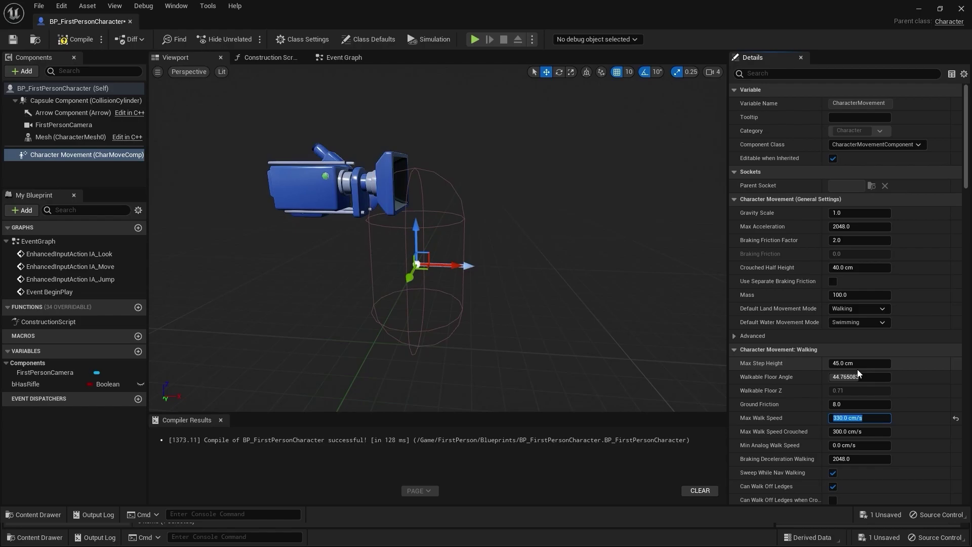
left_click(76, 40)
left_click(920, 9)
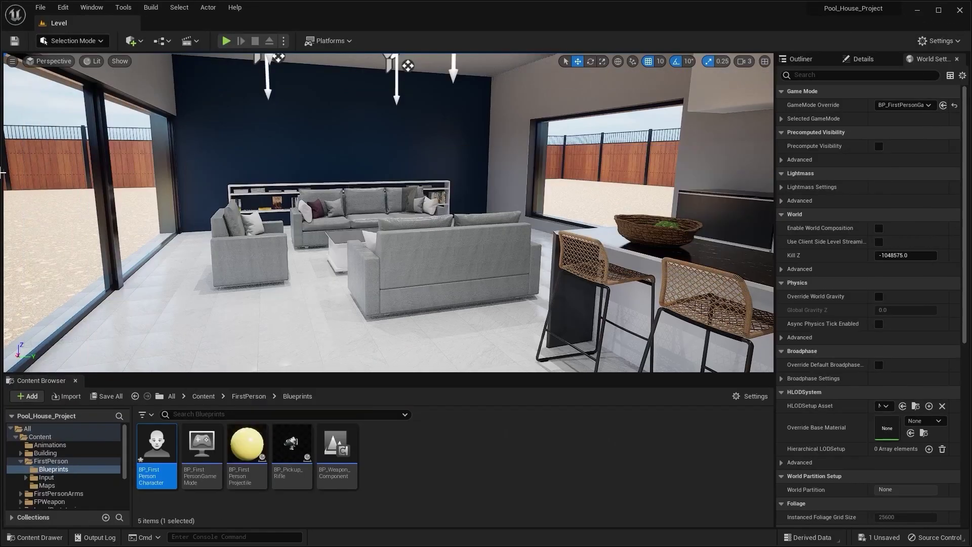
Play the level and walk around the living room toward the bathroom to check the reduced walking speed, then end the session
left_click(225, 40)
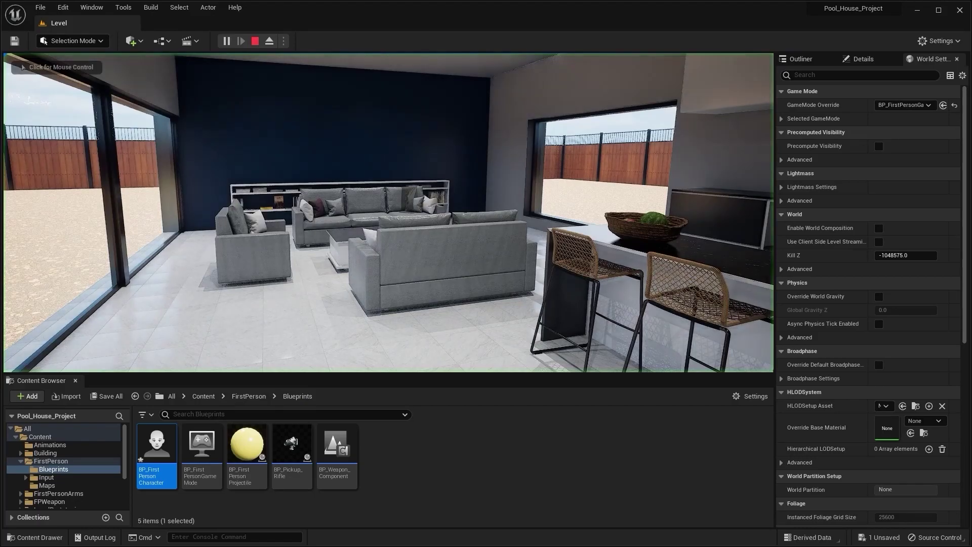
key("w")
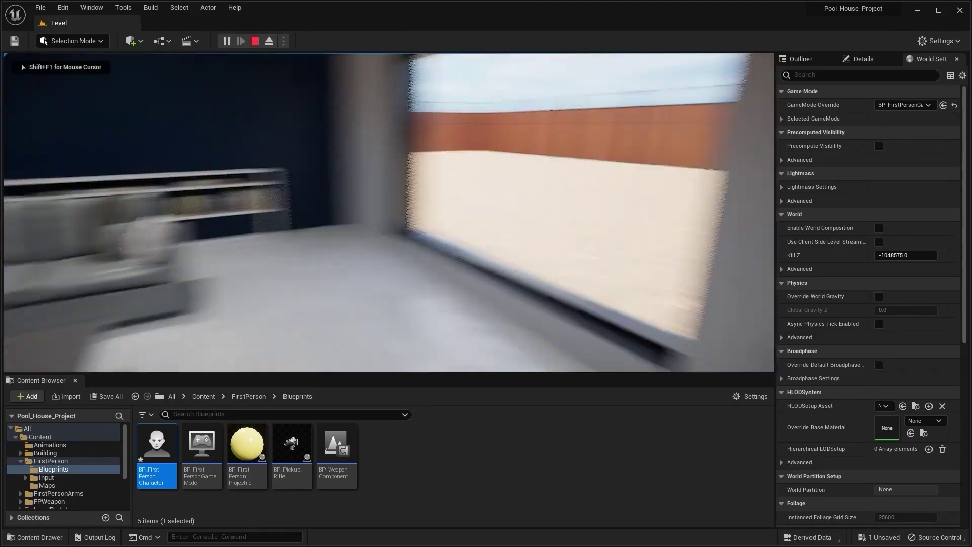
key("w")
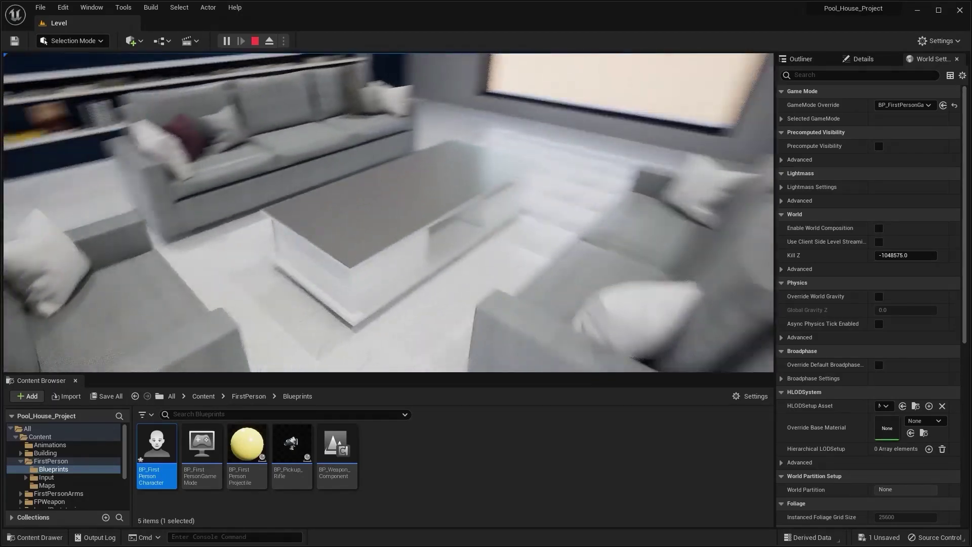
key("w")
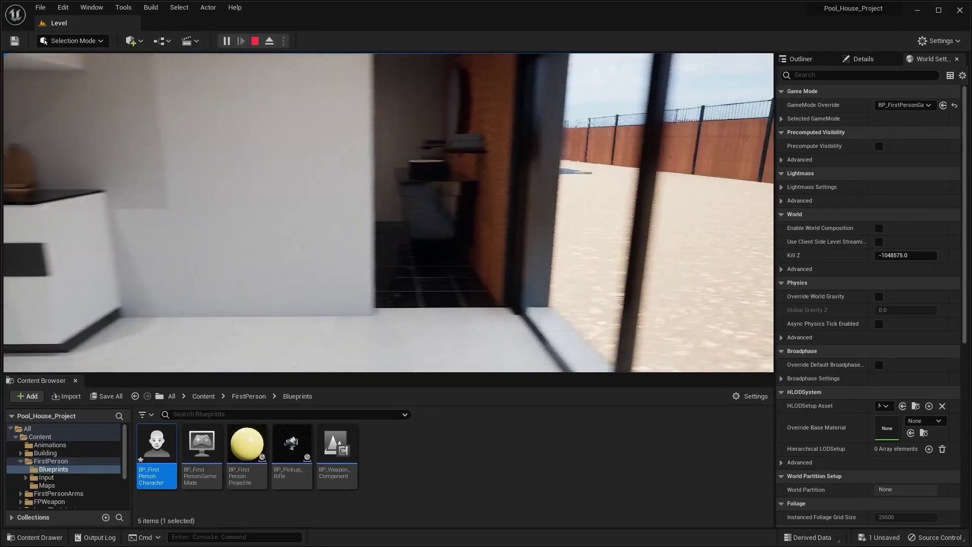
key("a")
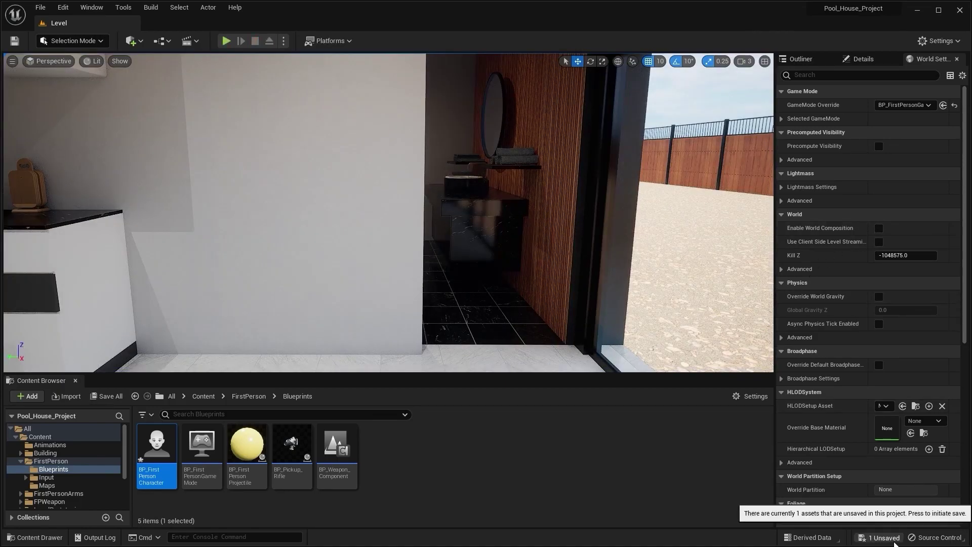
Save the modified BP_FirstPersonCharacter blueprint
left_click(884, 537)
left_click(567, 382)
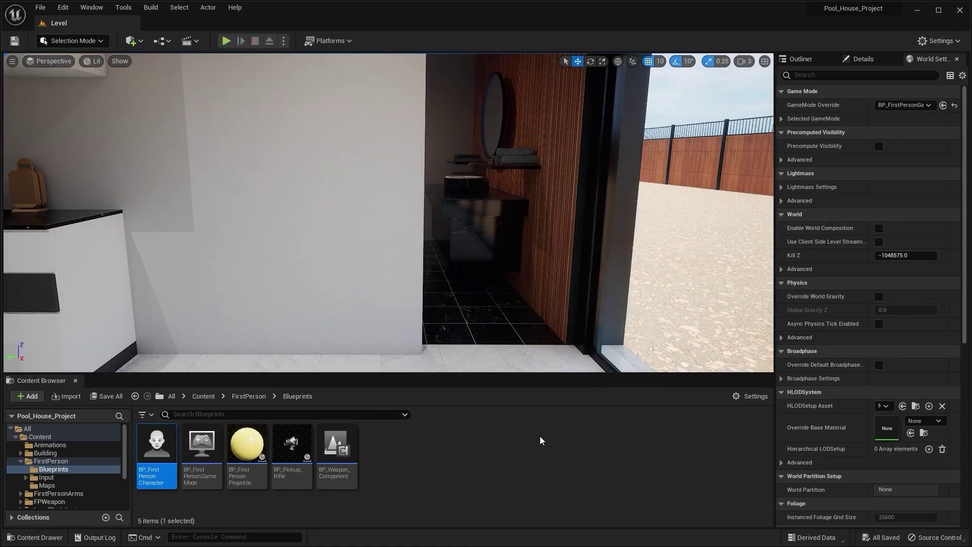
Play the level from outside the house, then approach and back away from the living room's sliding window to test its movement
mouse_move(565, 256)
right_mouse_down()
mouse_move(253, 256)
mouse_move(564, 257)
right_mouse_up()
key("w")
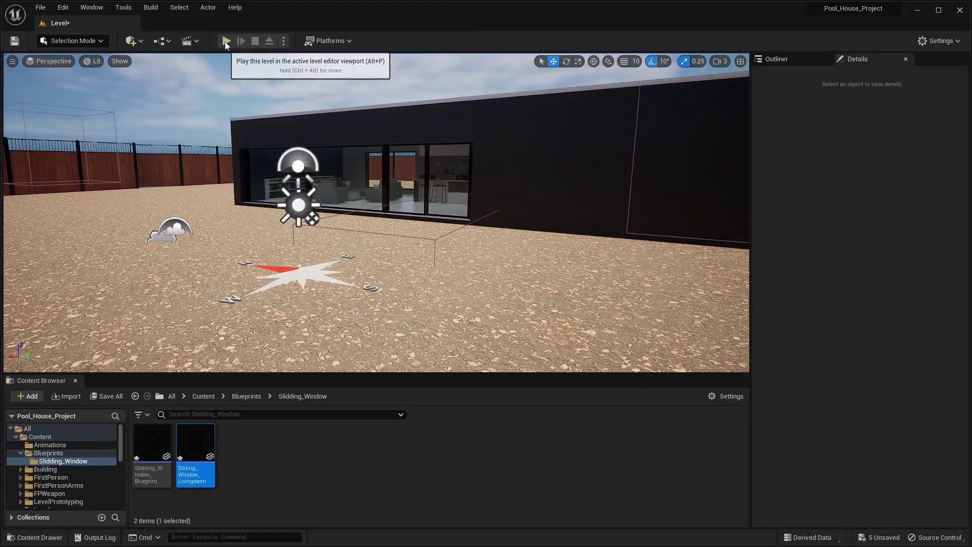
left_click(226, 41)
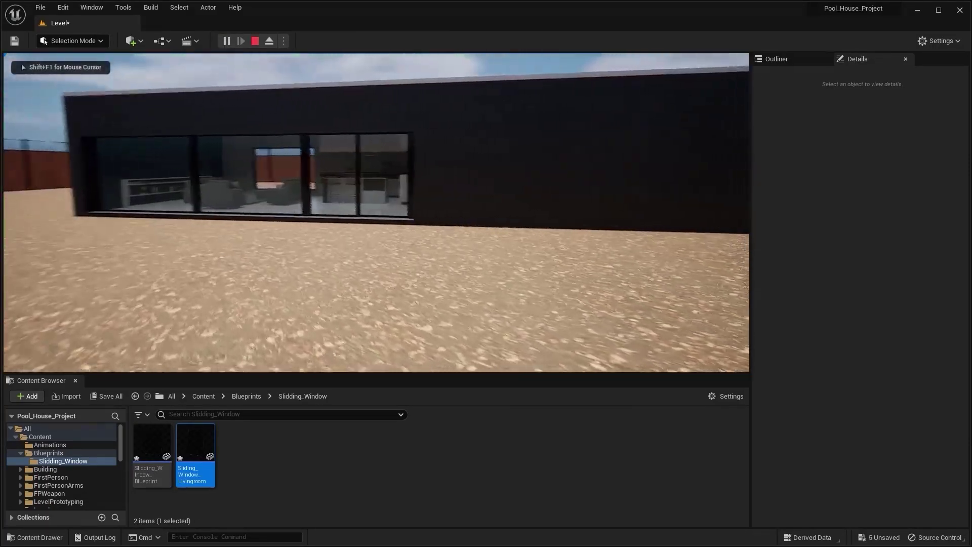
key("w")
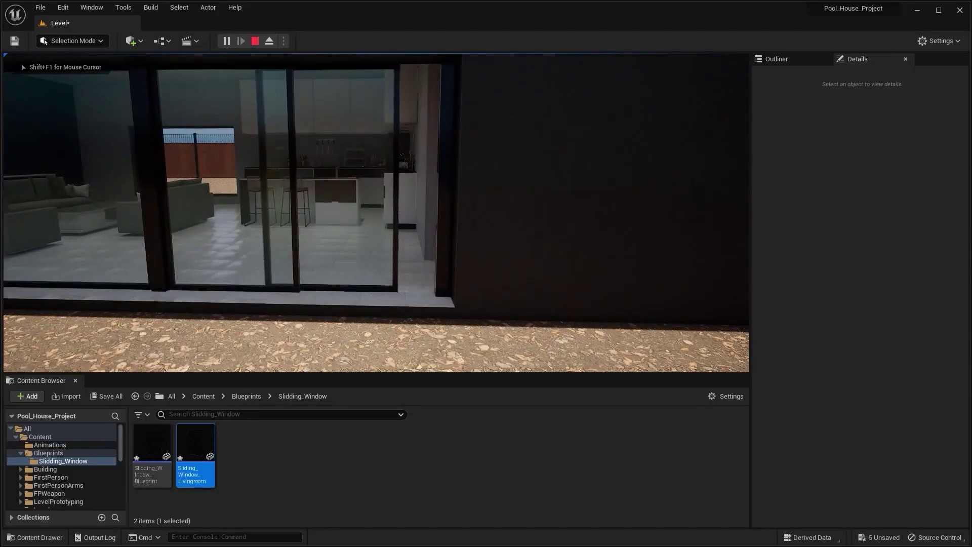
key("s")
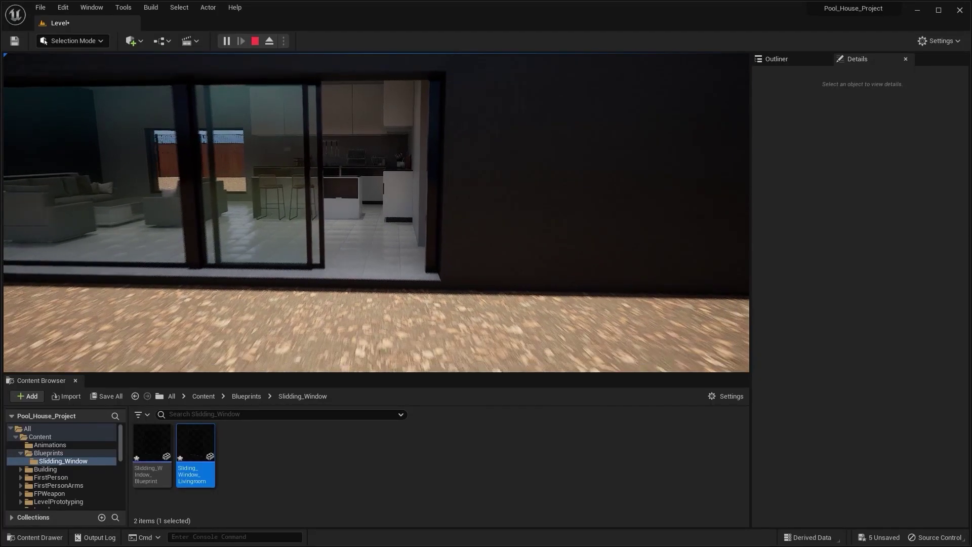